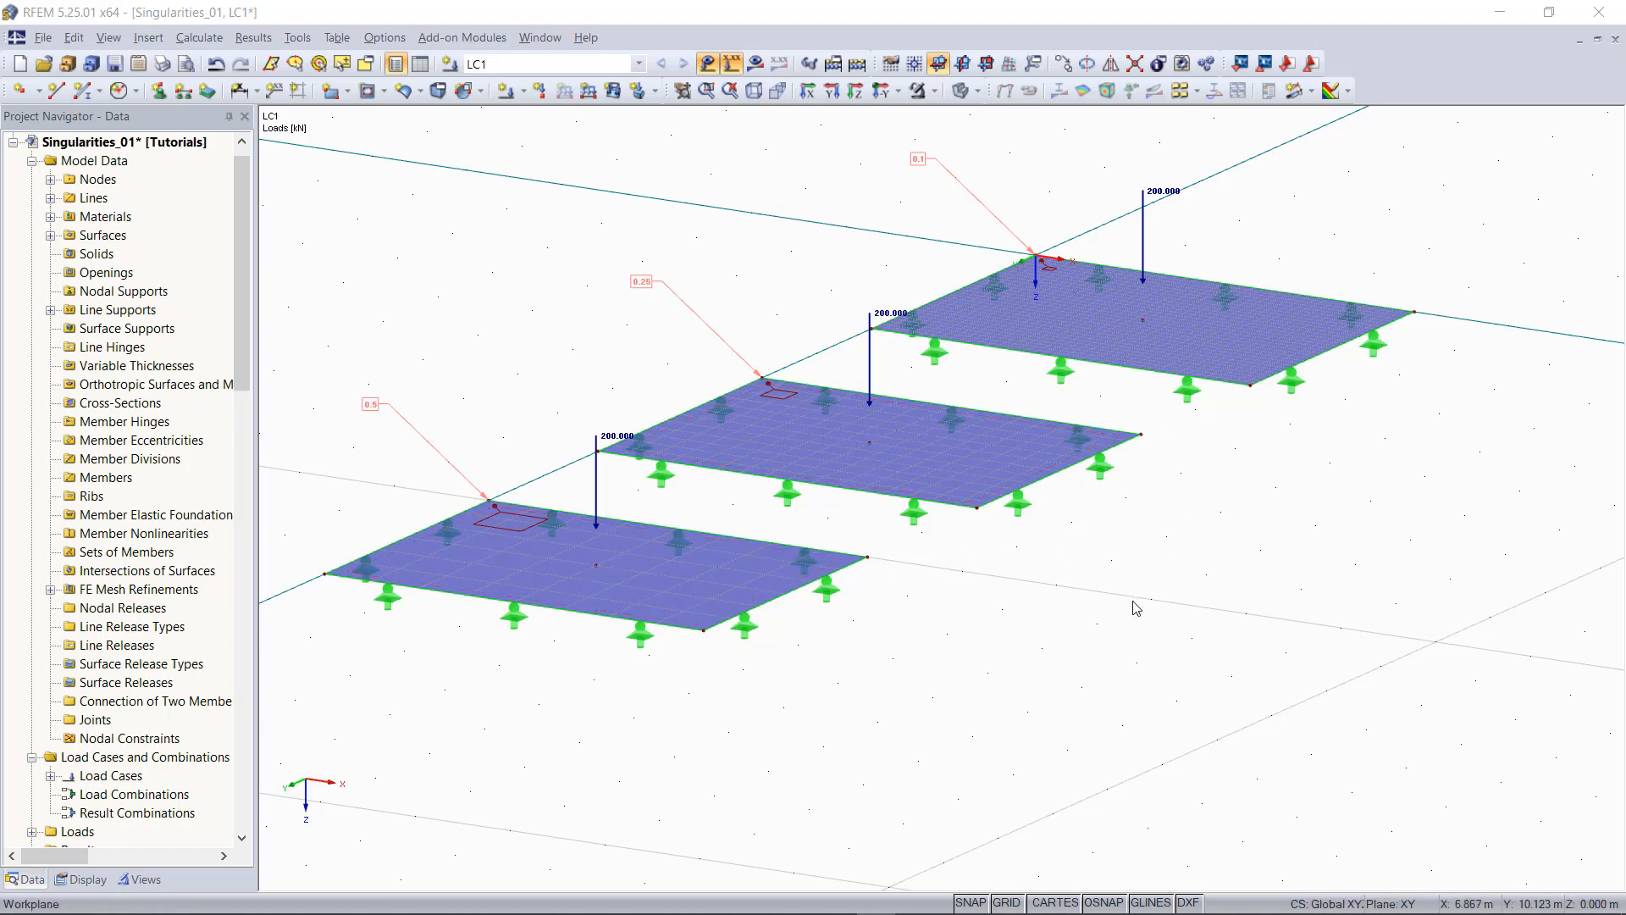
Step: Inspect the FE mesh refinement assigned to the middle plate's surface, and close its settings
right_click(925, 471)
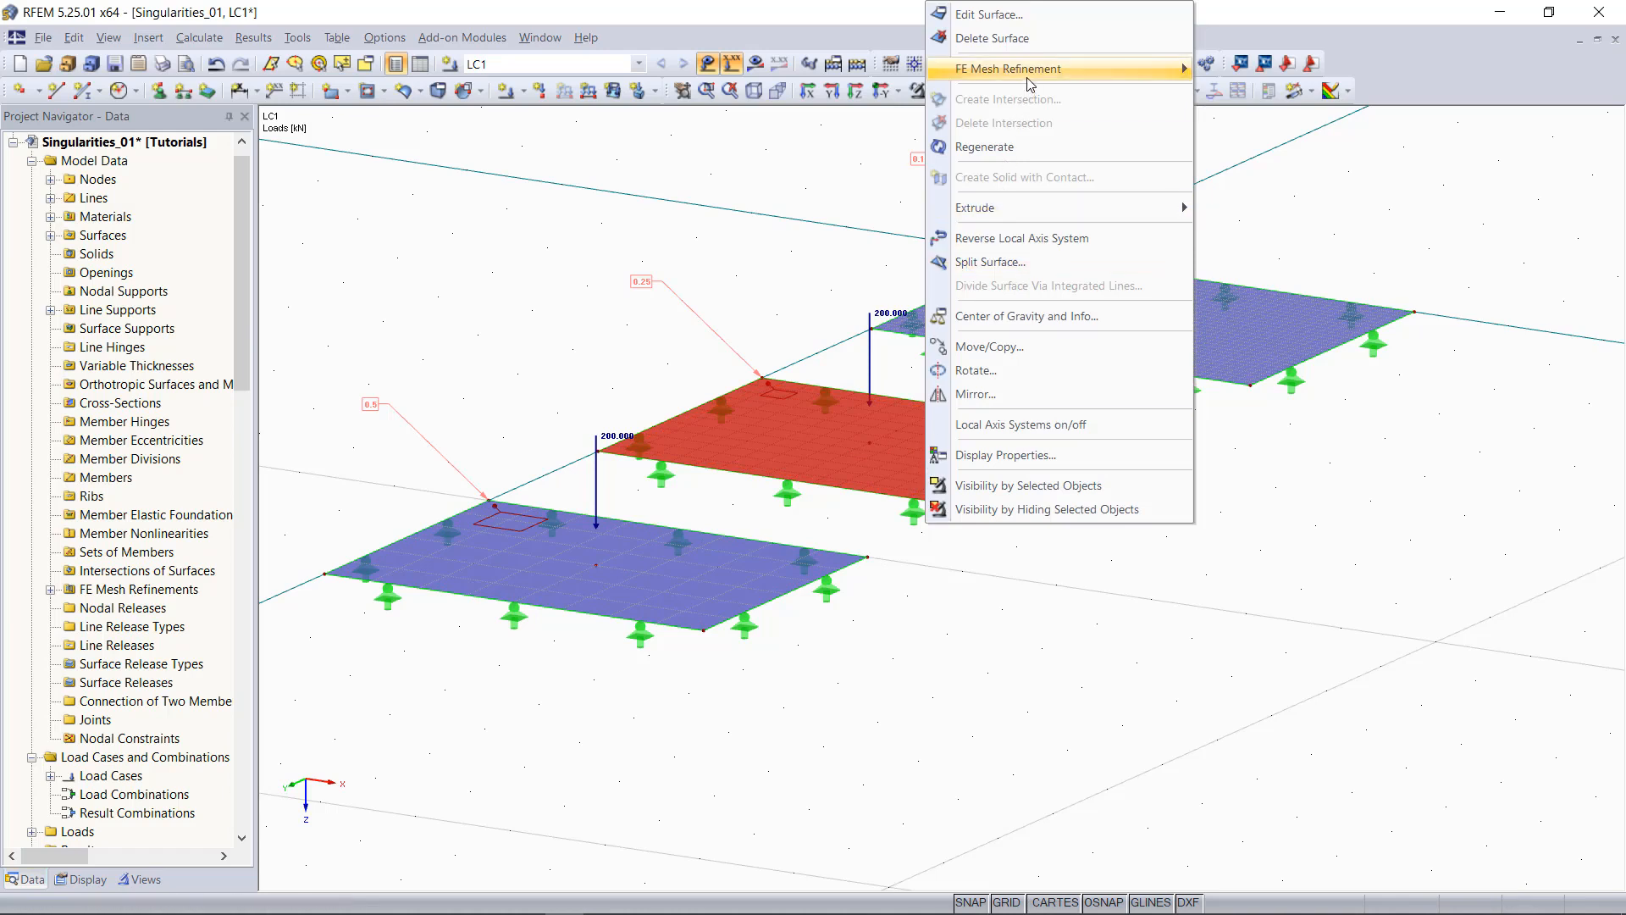
mouse_move(1073, 82)
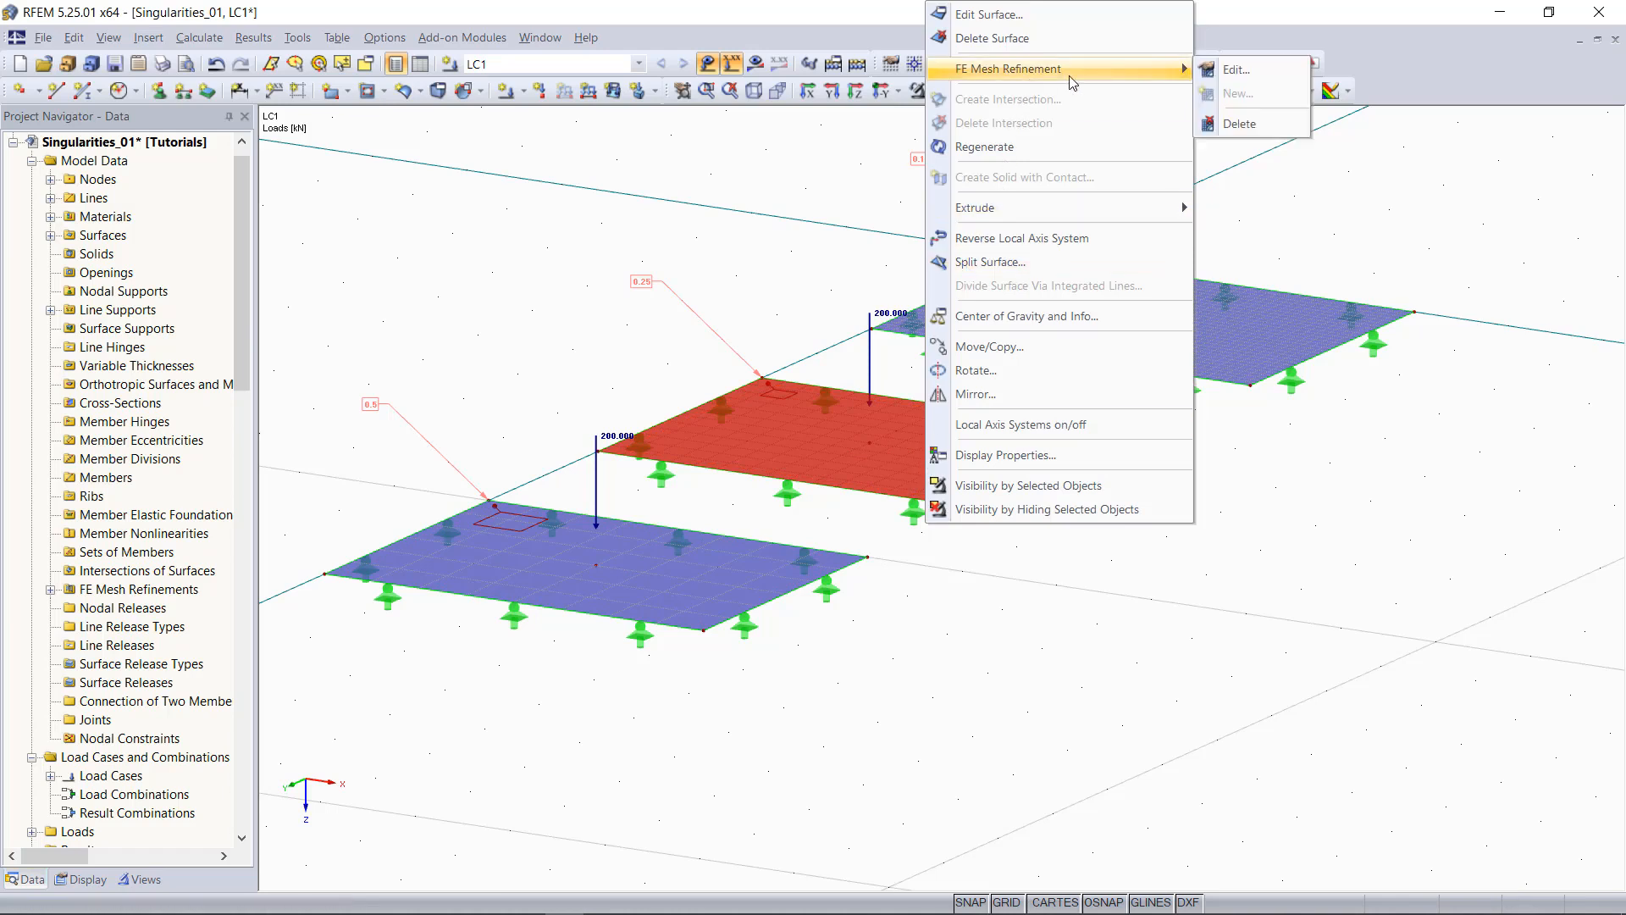
click(1212, 79)
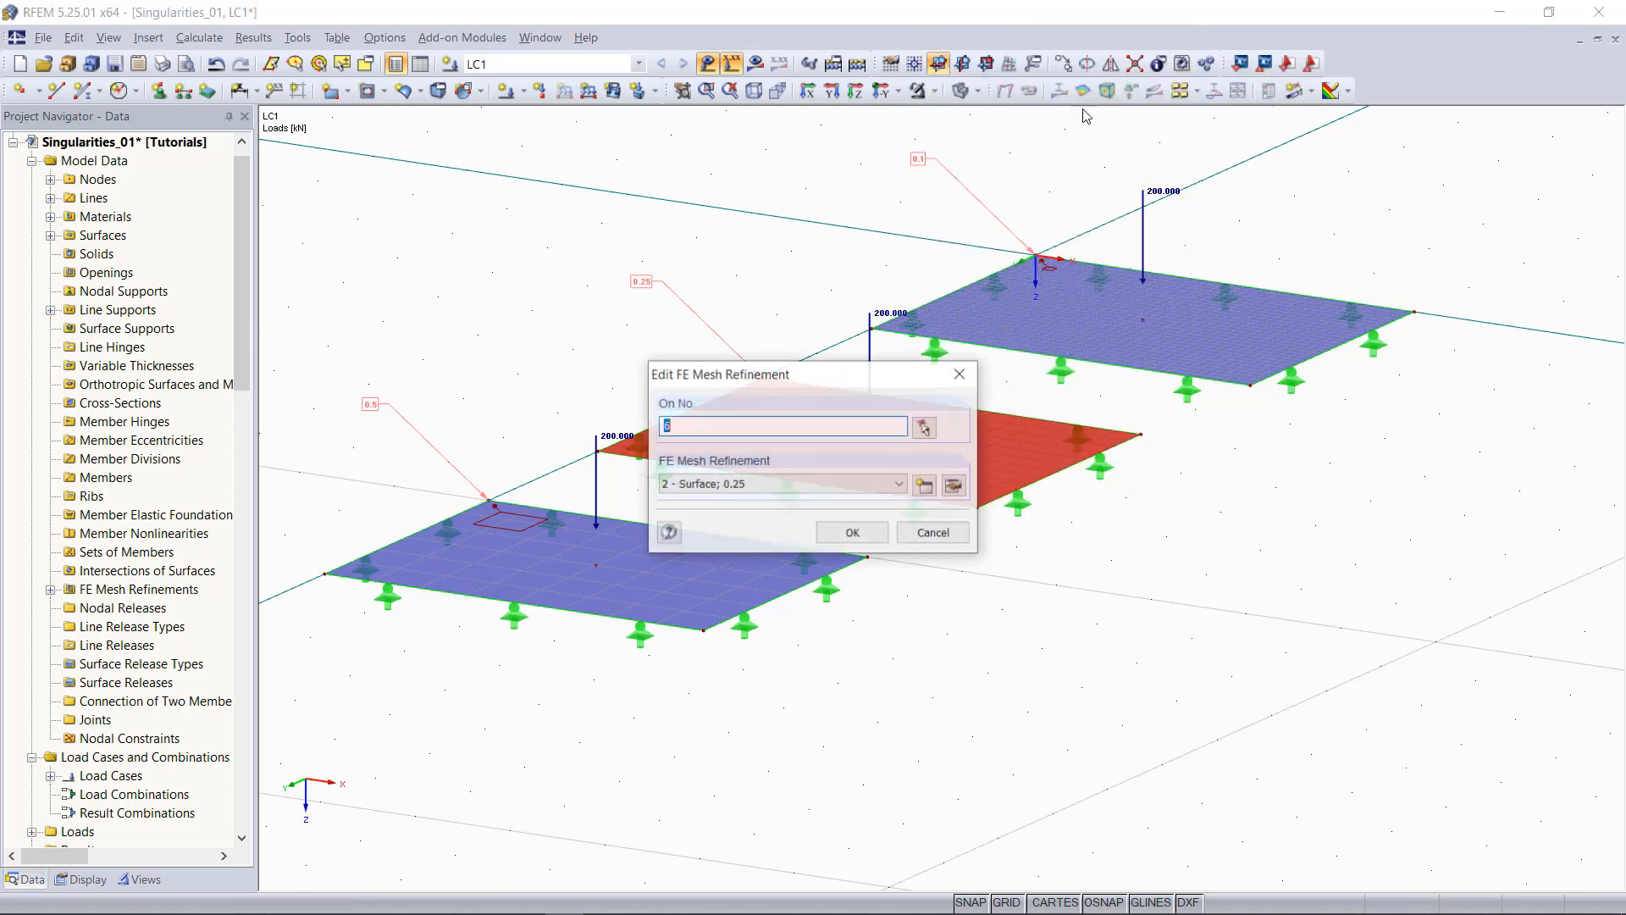
click(959, 376)
click(1111, 689)
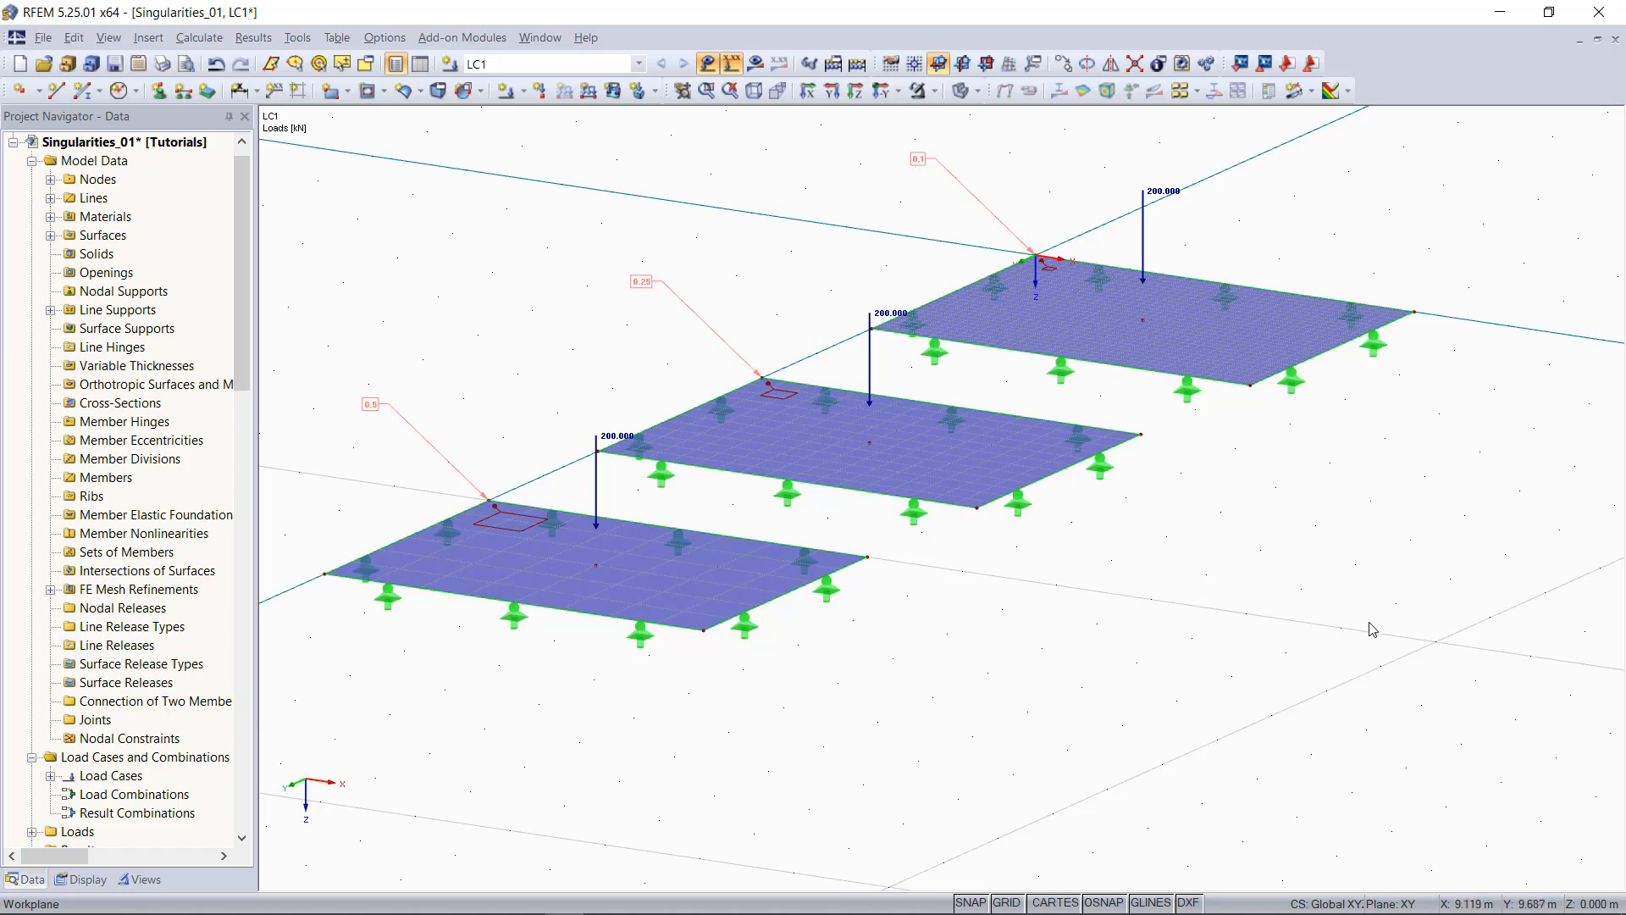
Step: Calculate load case LC1 and display its results
click(755, 63)
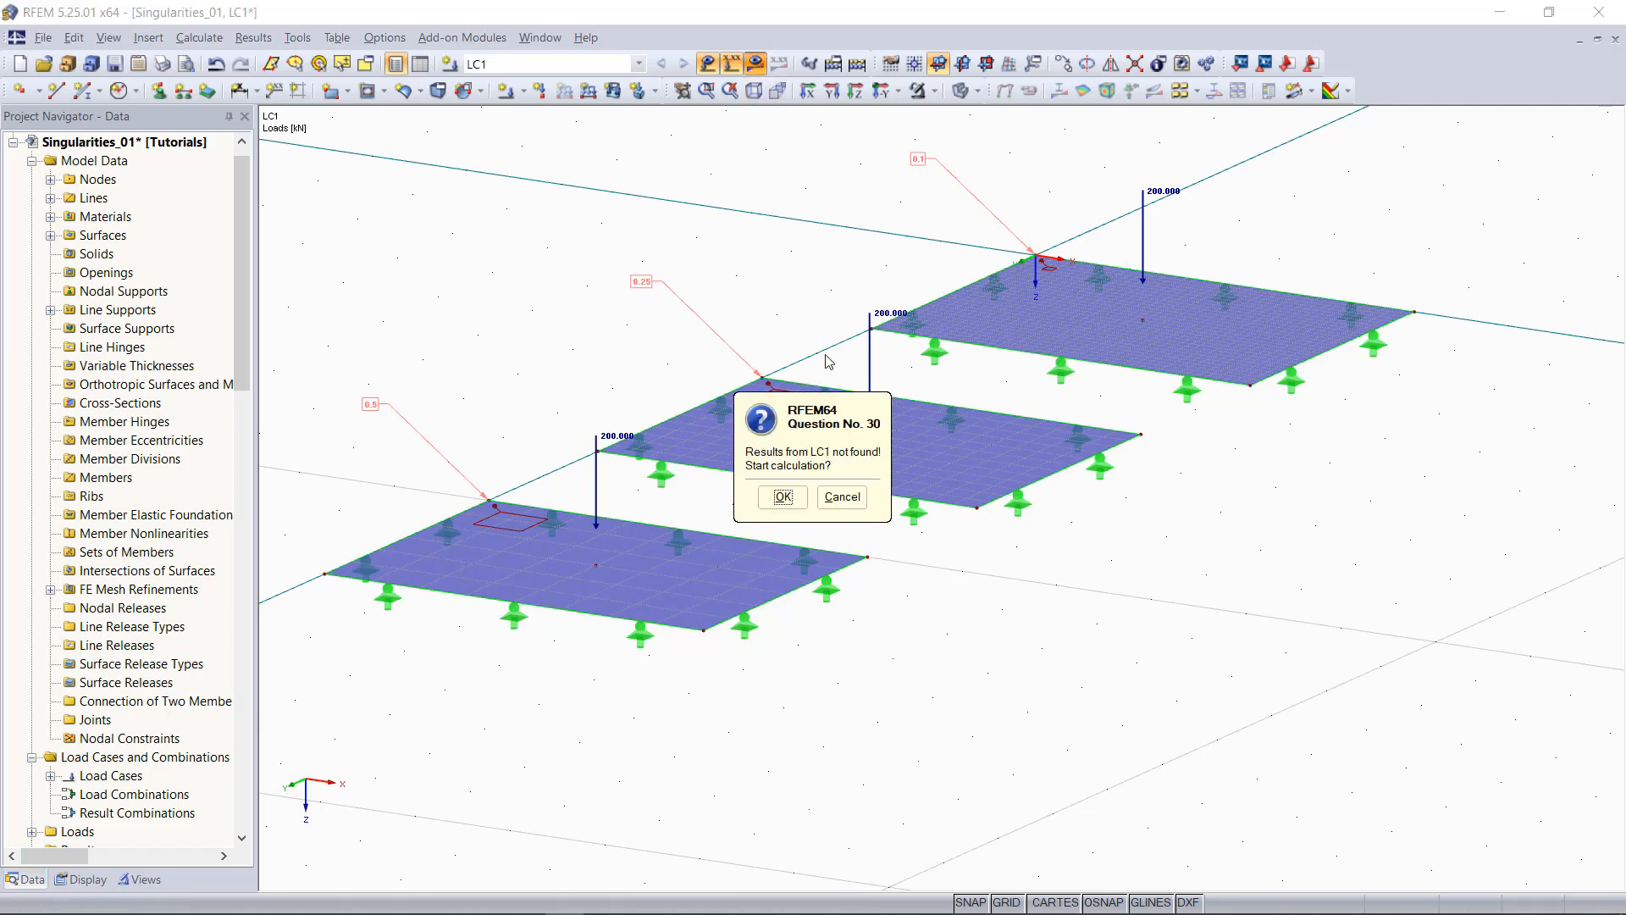
click(785, 494)
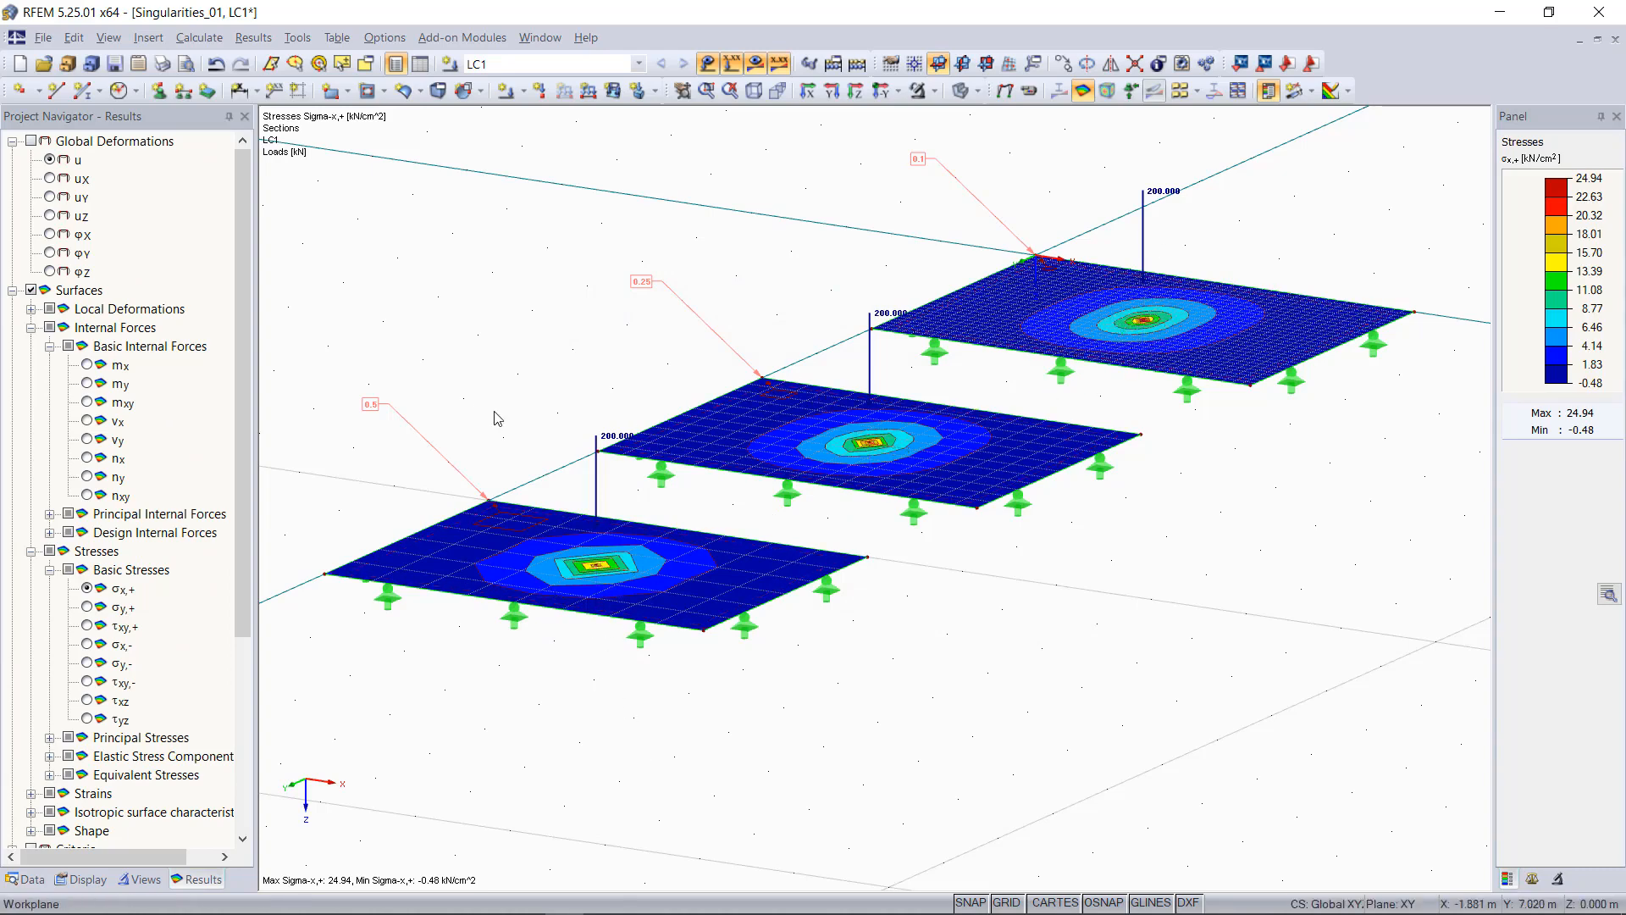
Step: Show the result values on the surfaces to compare the peak stresses of the three plates, and hide them again
click(81, 880)
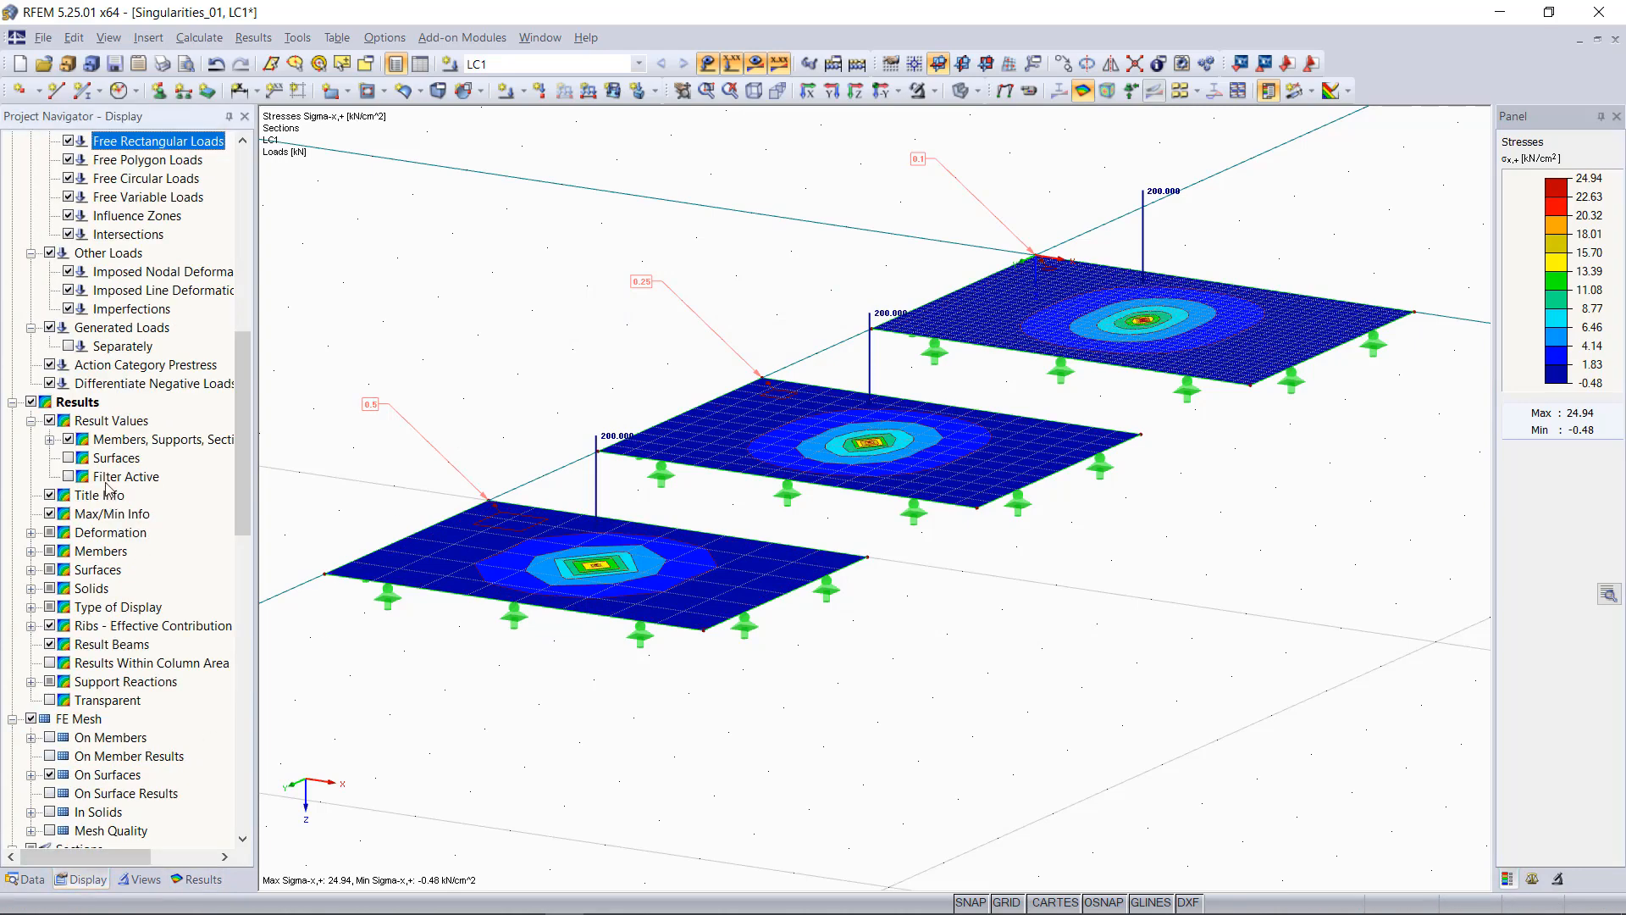
click(75, 462)
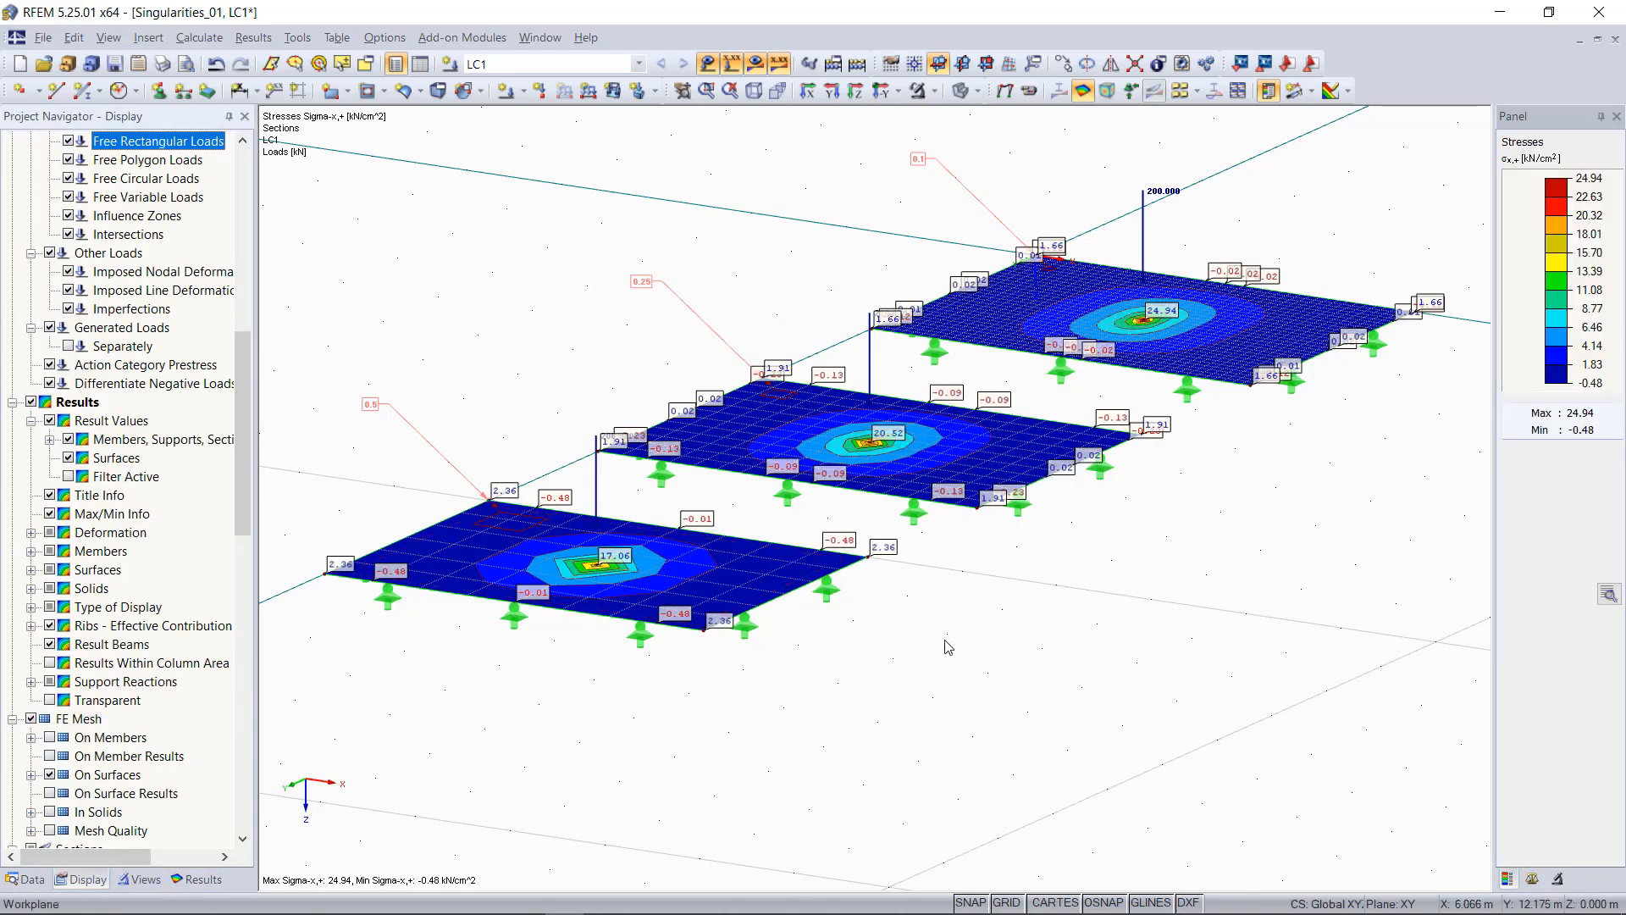
scroll(948, 647, up, 1)
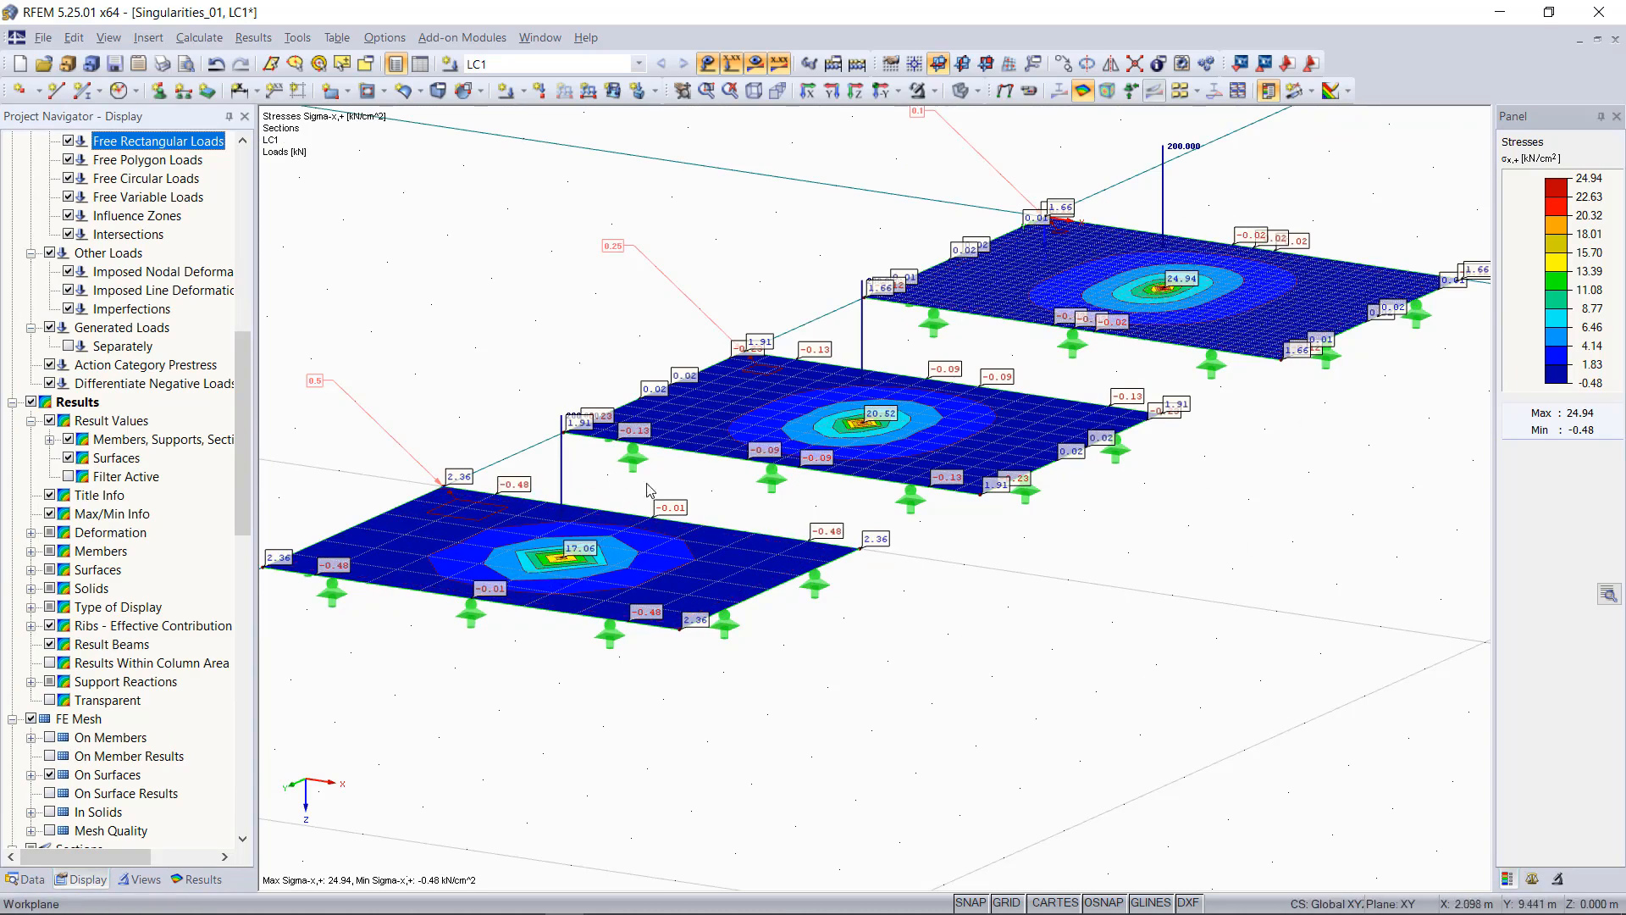
click(69, 459)
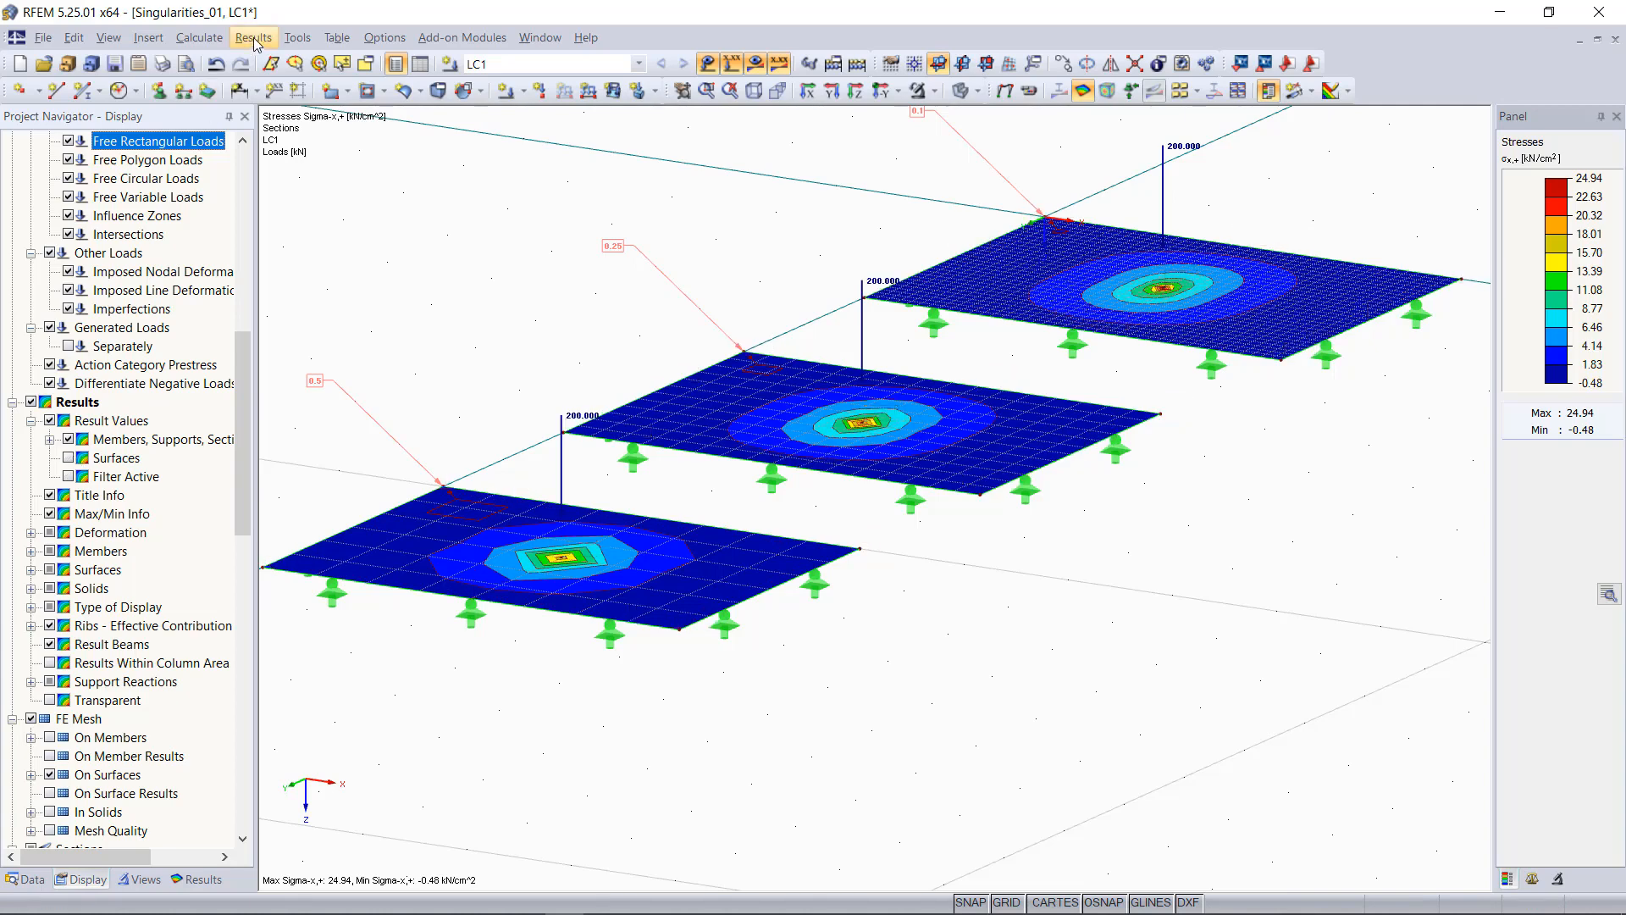
Step: Create surface section 1-1 across the coarsest-mesh plate from (0, 11.5, 0) to (4, 11.5, 0) m, projected in Z, with diagrams in local -z
click(148, 37)
click(225, 140)
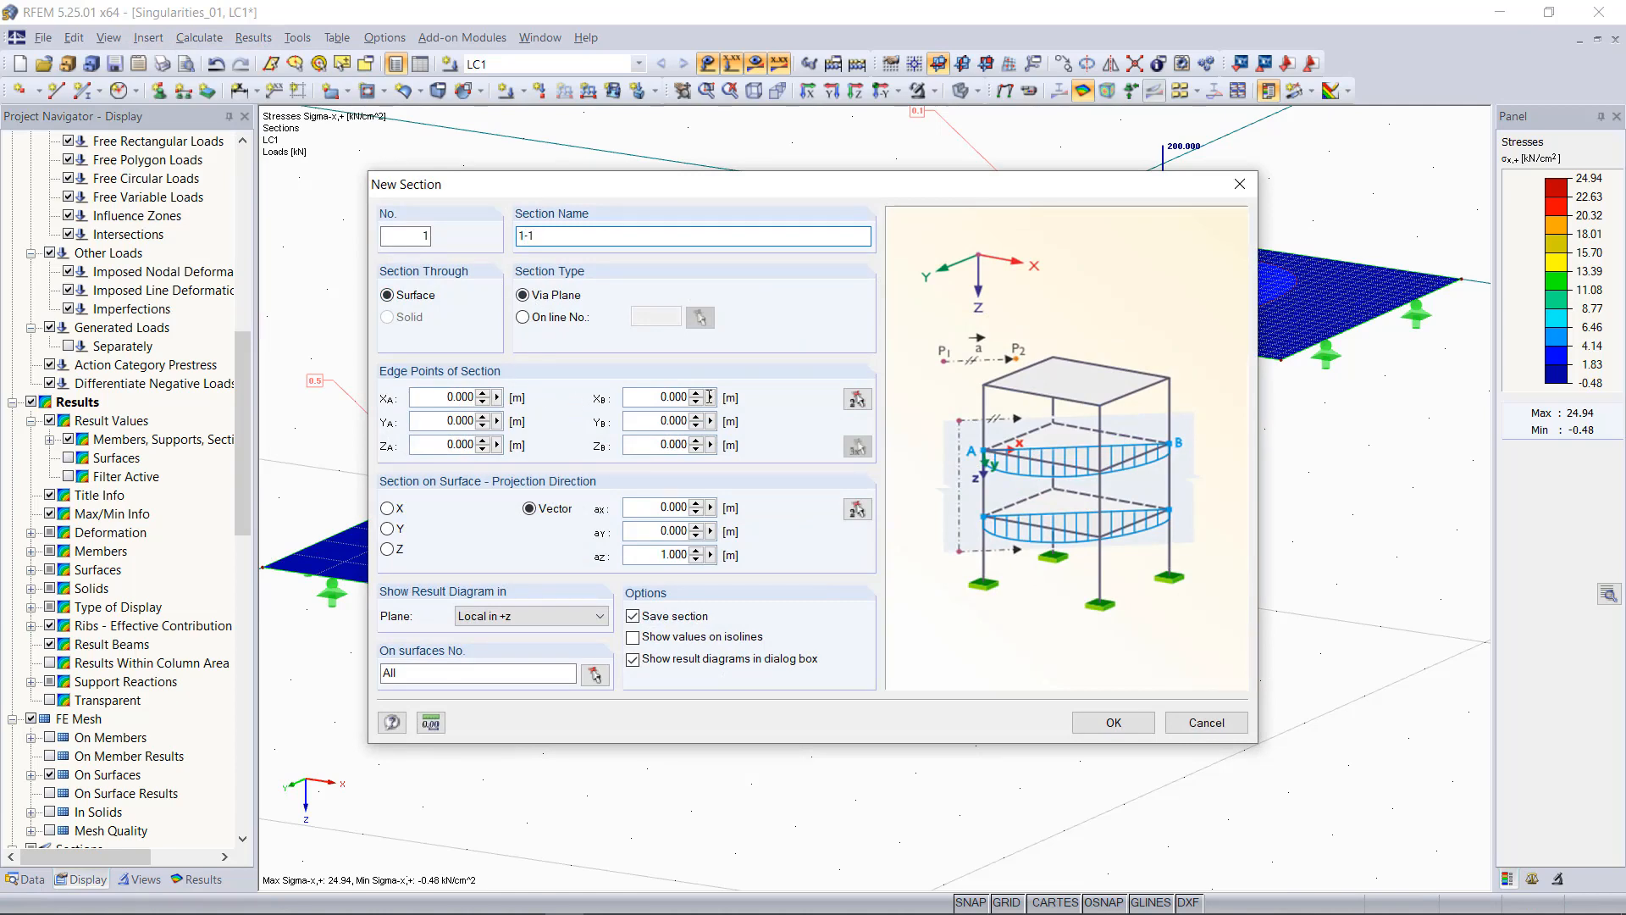
click(858, 399)
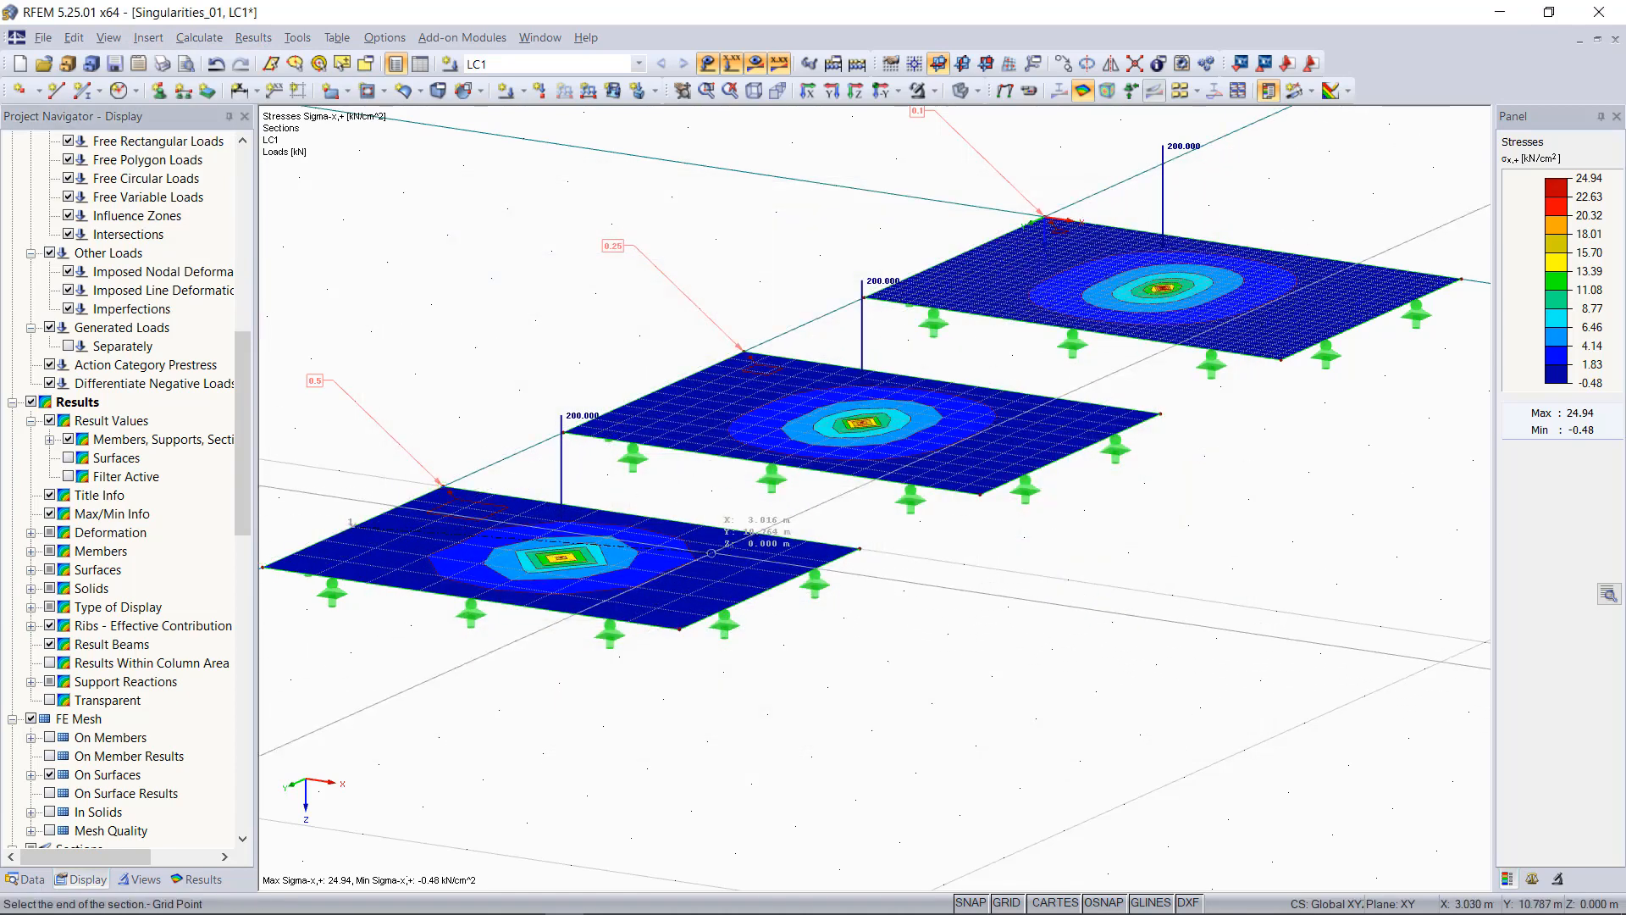
click(711, 553)
click(490, 617)
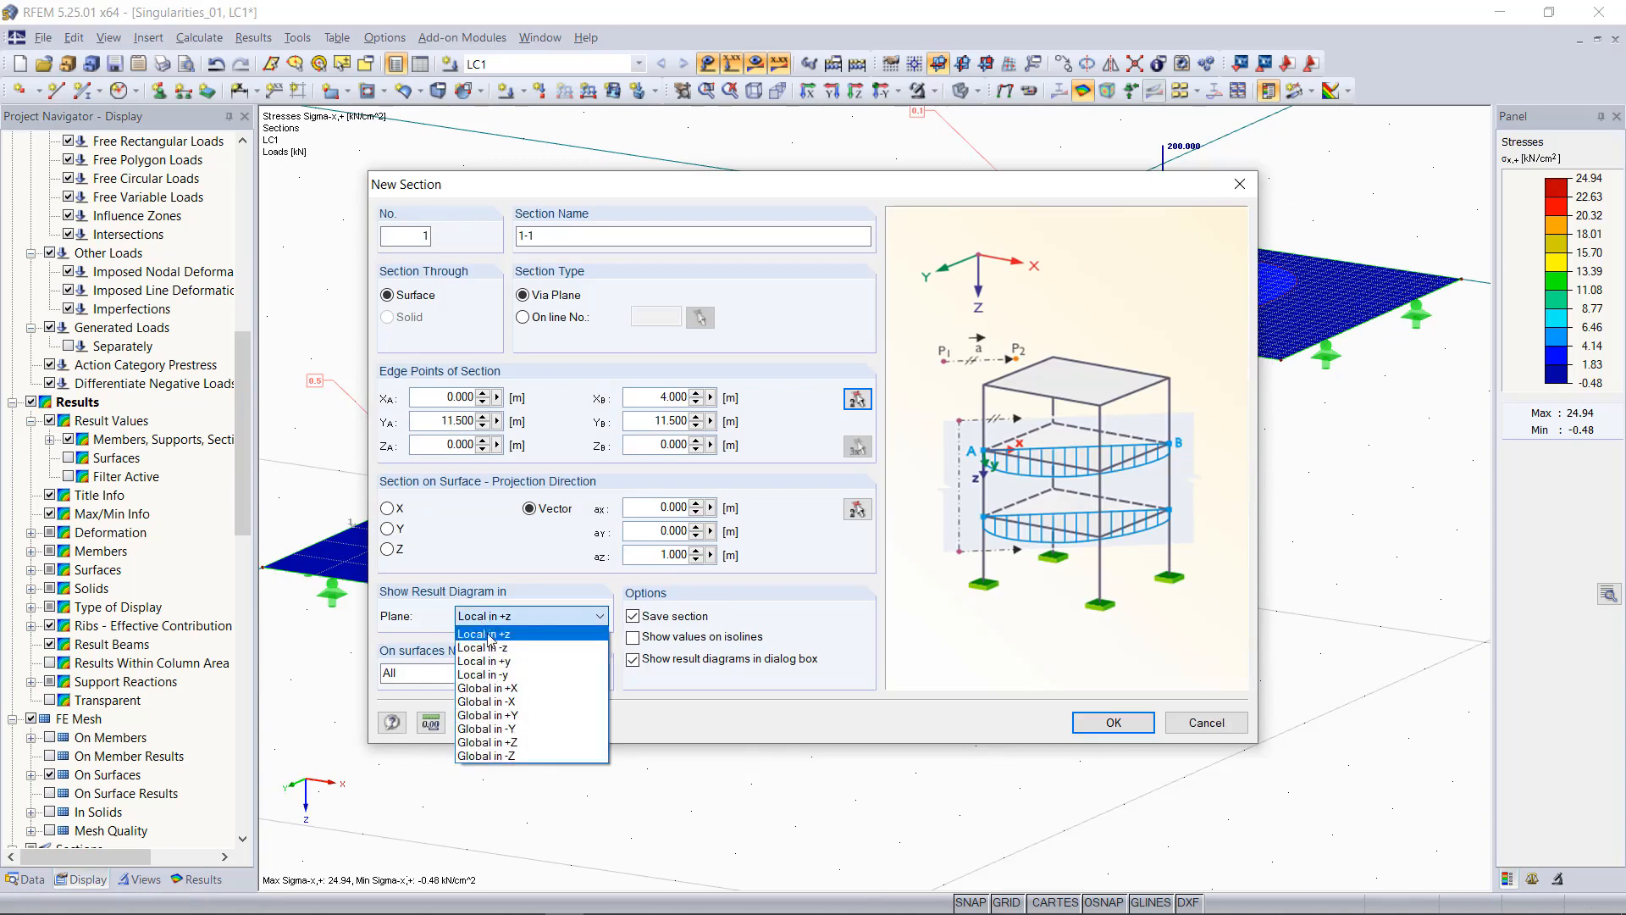
click(487, 647)
click(387, 549)
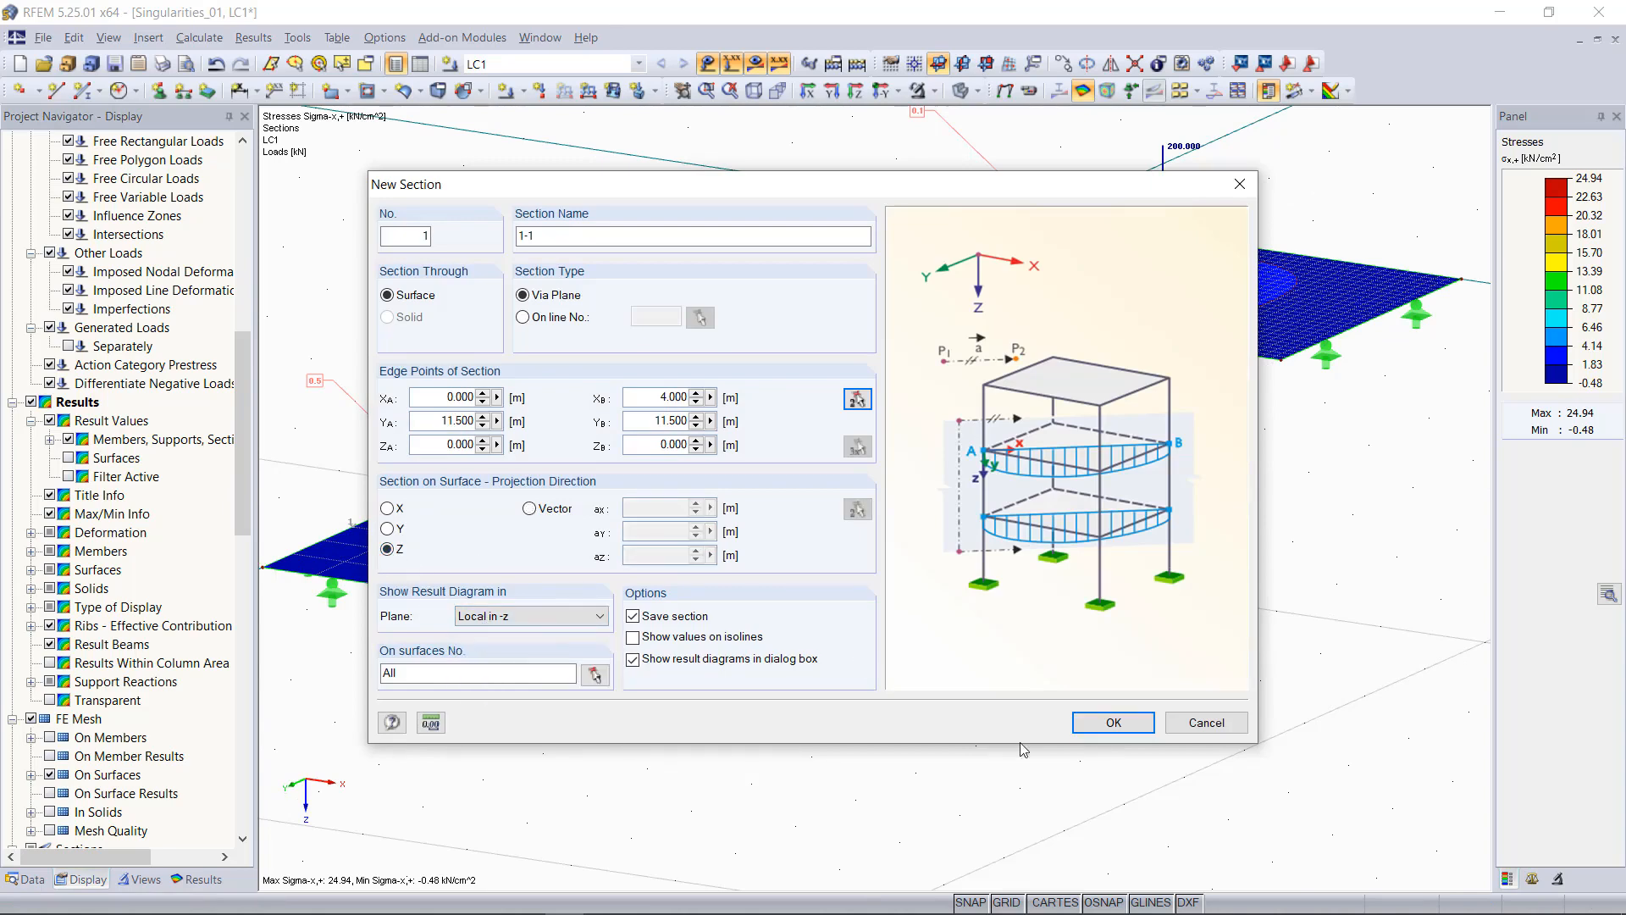
click(1109, 725)
click(1237, 35)
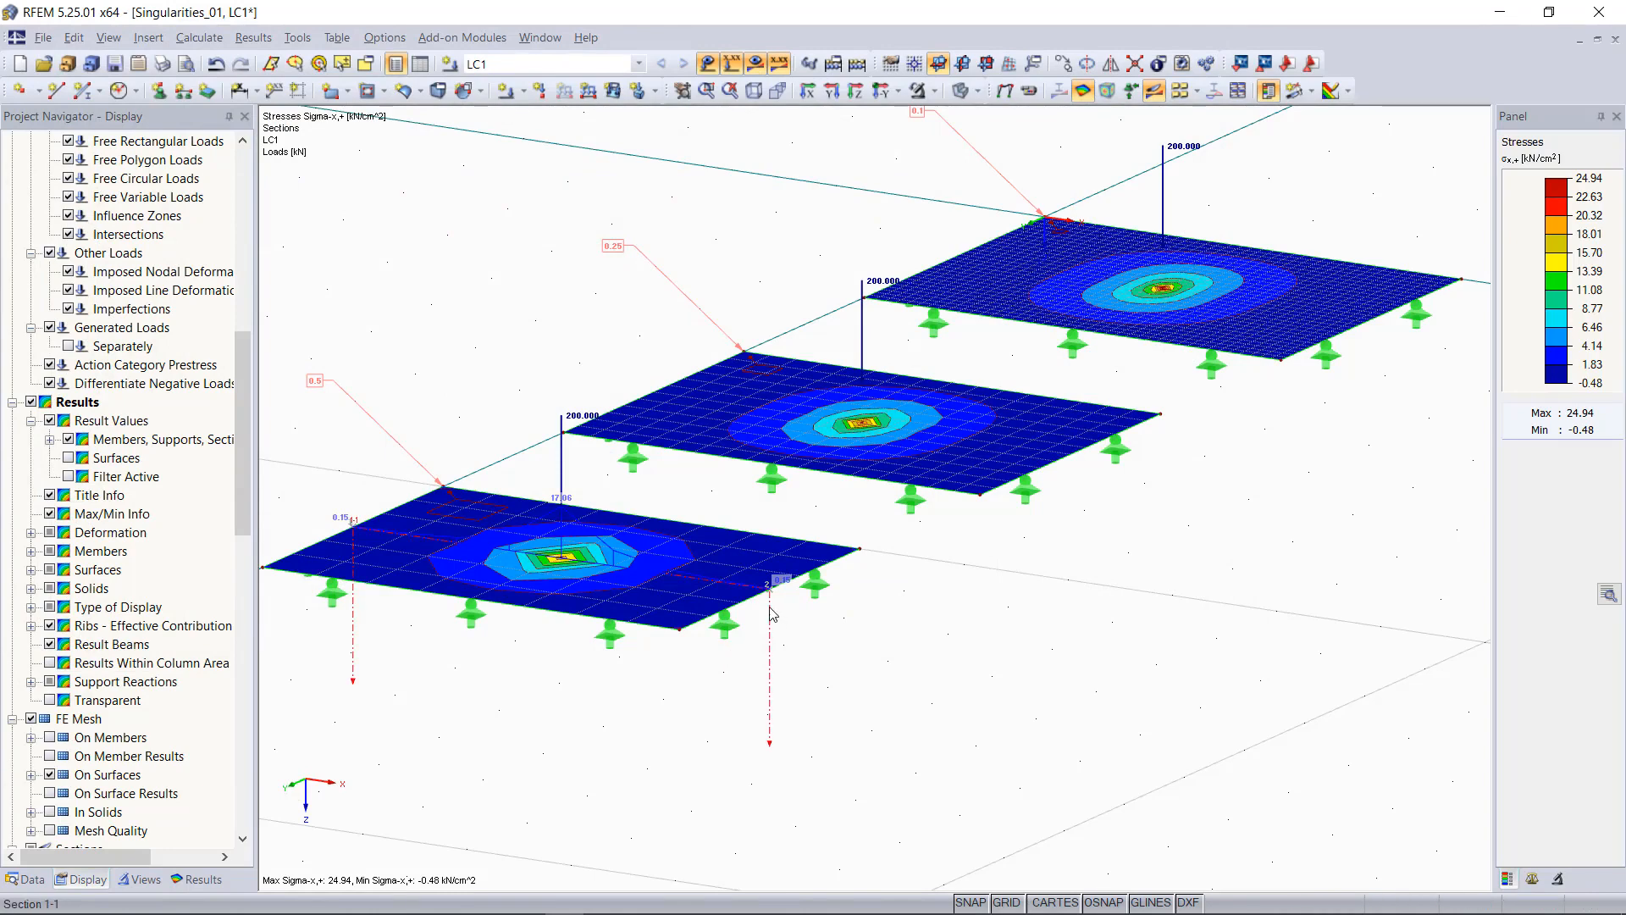
Step: Copy the section from the coarsest-mesh plate to the matching positions on the other two plates
ctrl+drag(770, 607, 1372, 321)
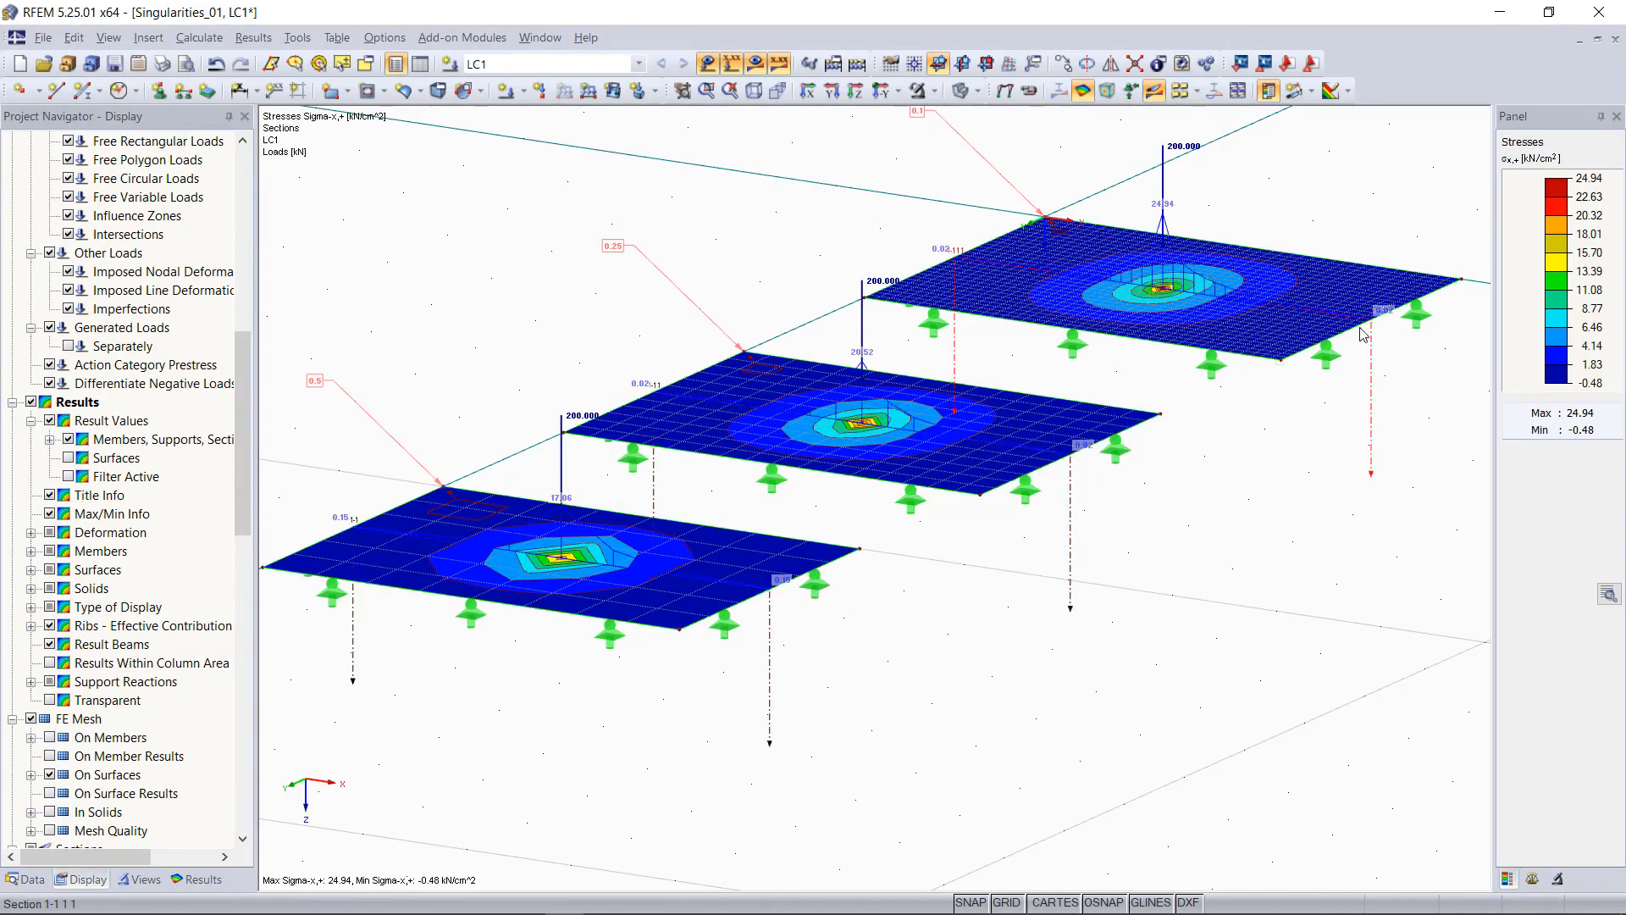
scroll(1228, 508, down, 1)
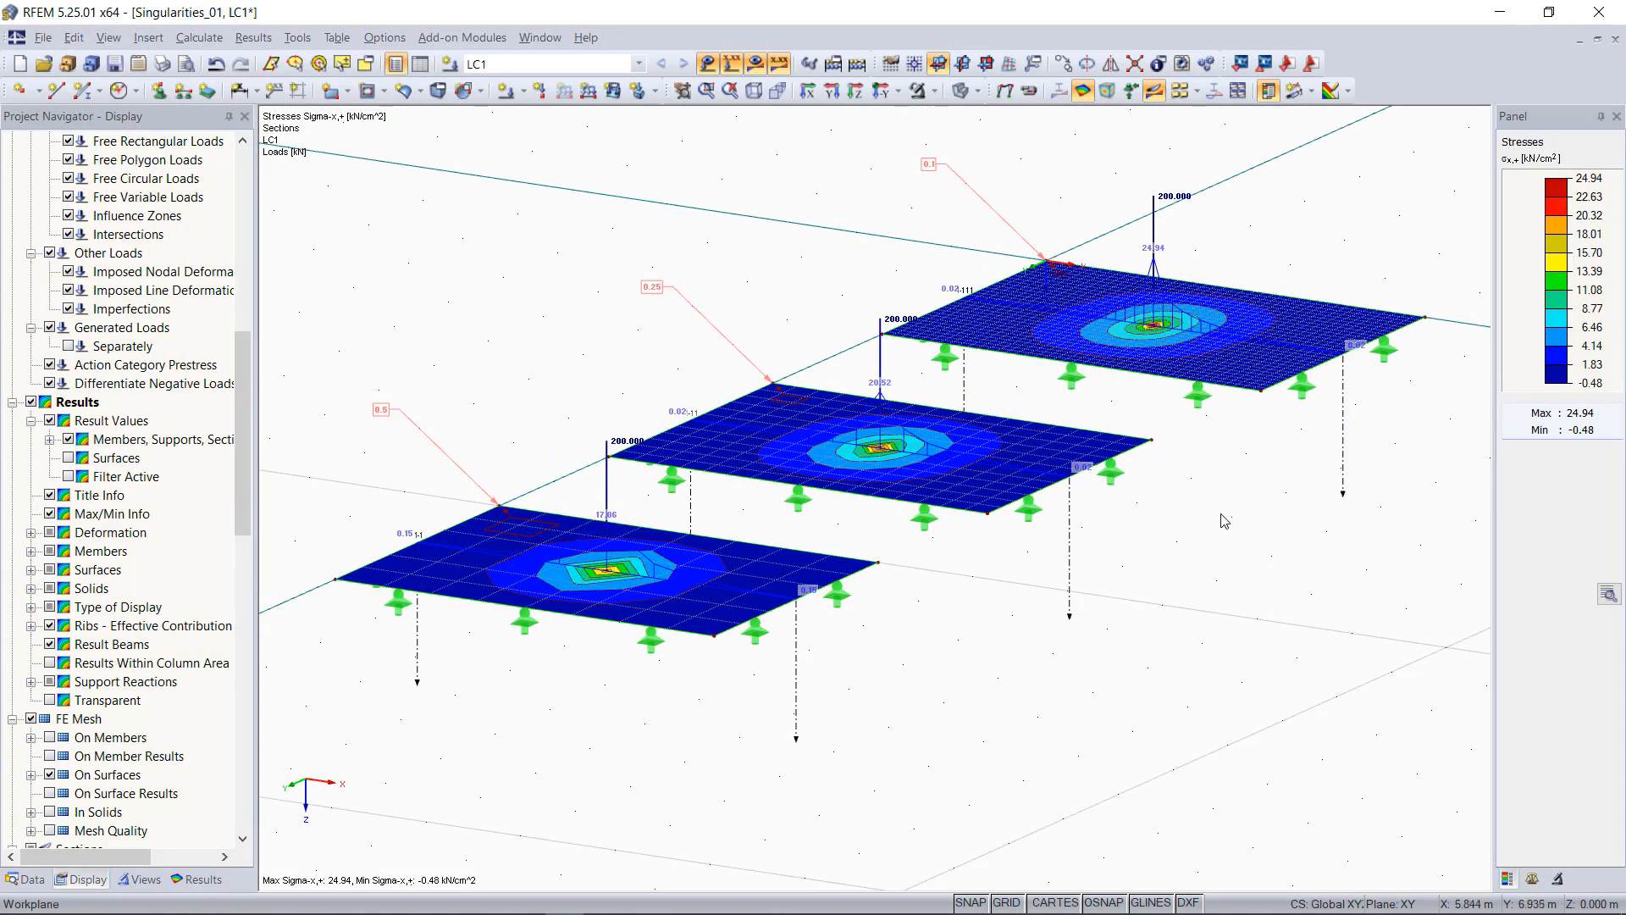
Step: Turn off the surface stress display and the load values, keeping the section diagrams and load symbols shown
click(1082, 91)
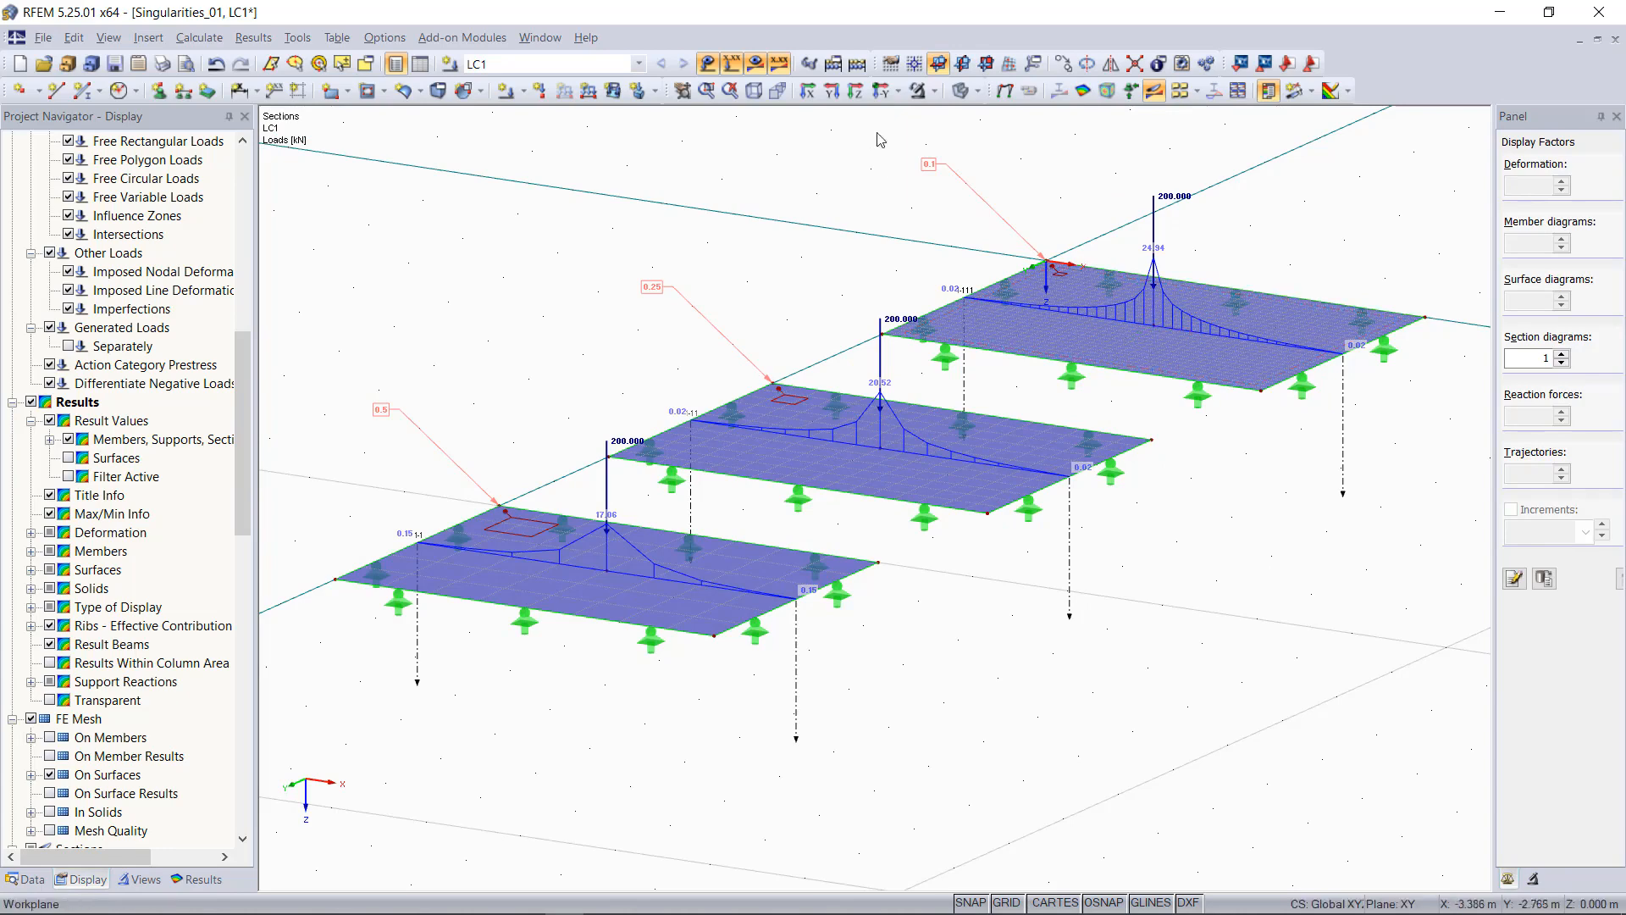
click(731, 64)
click(708, 62)
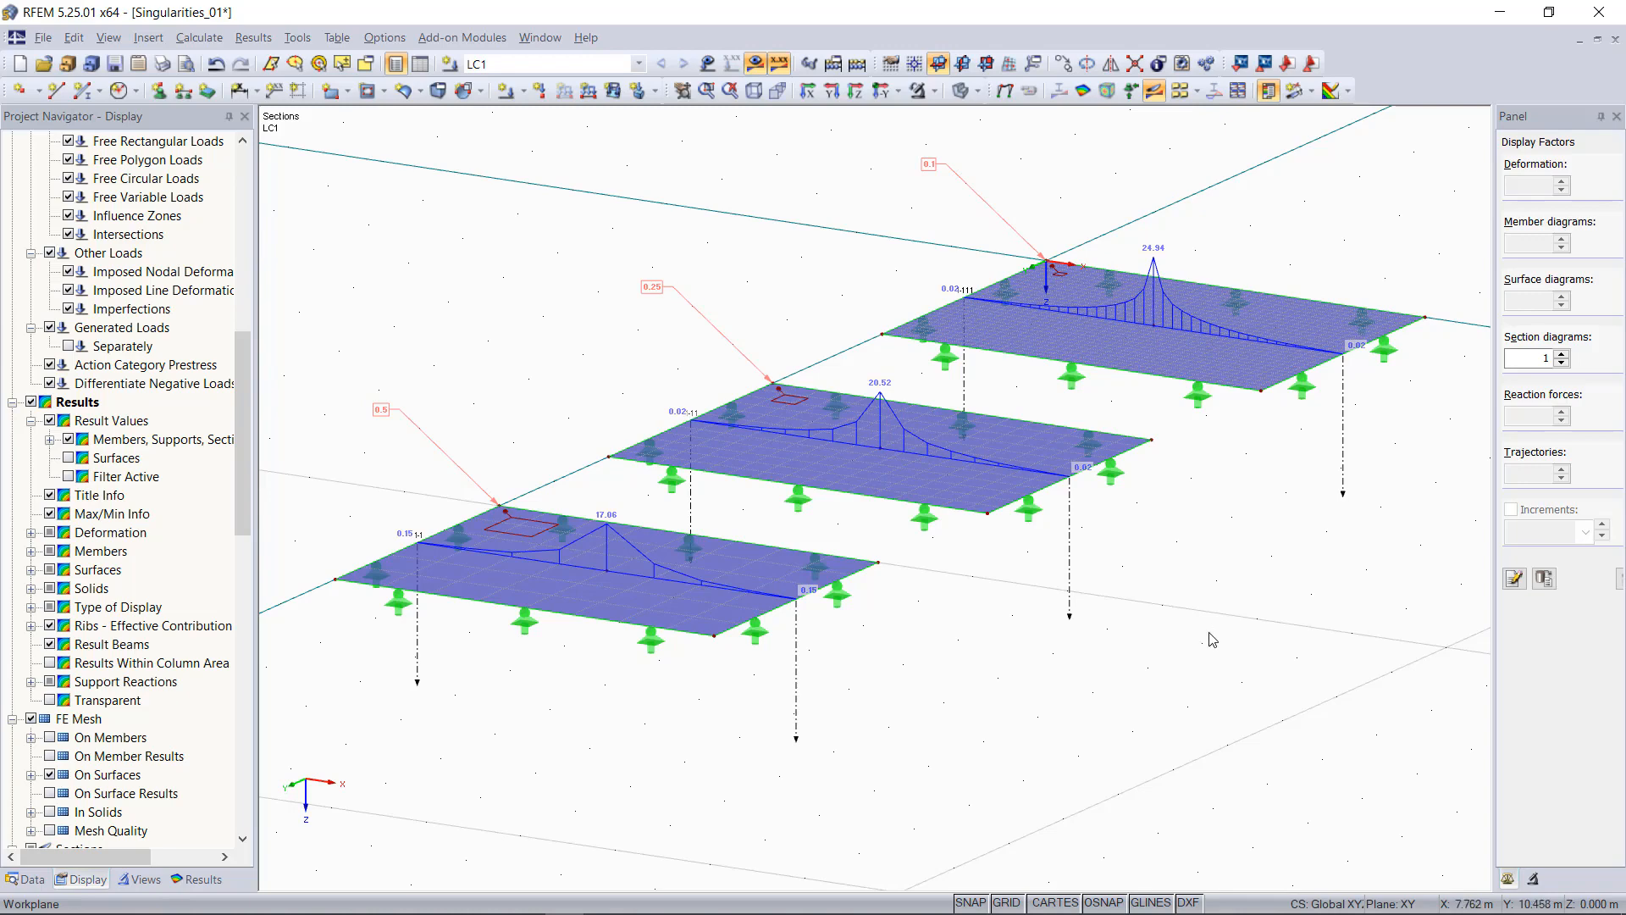
click(708, 63)
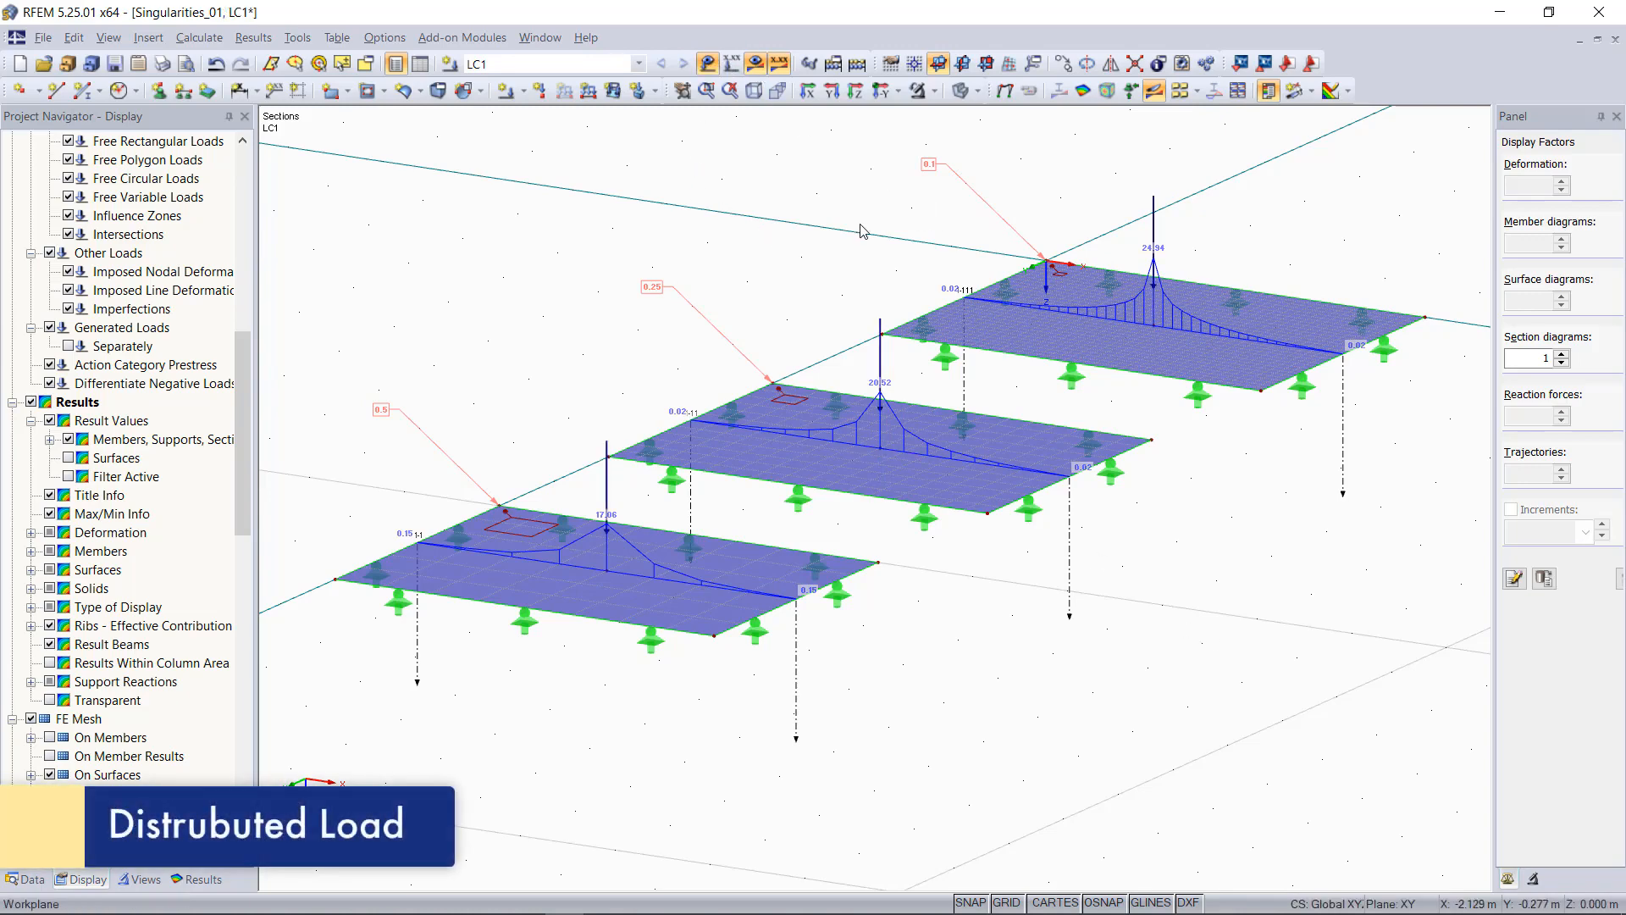
Step: Convert the 200 kN nodal load on surface 5 to a surface load with Quadrat distribution, 45° angle and 100 mm effective thickness, accepting result deletion
right_click(1155, 213)
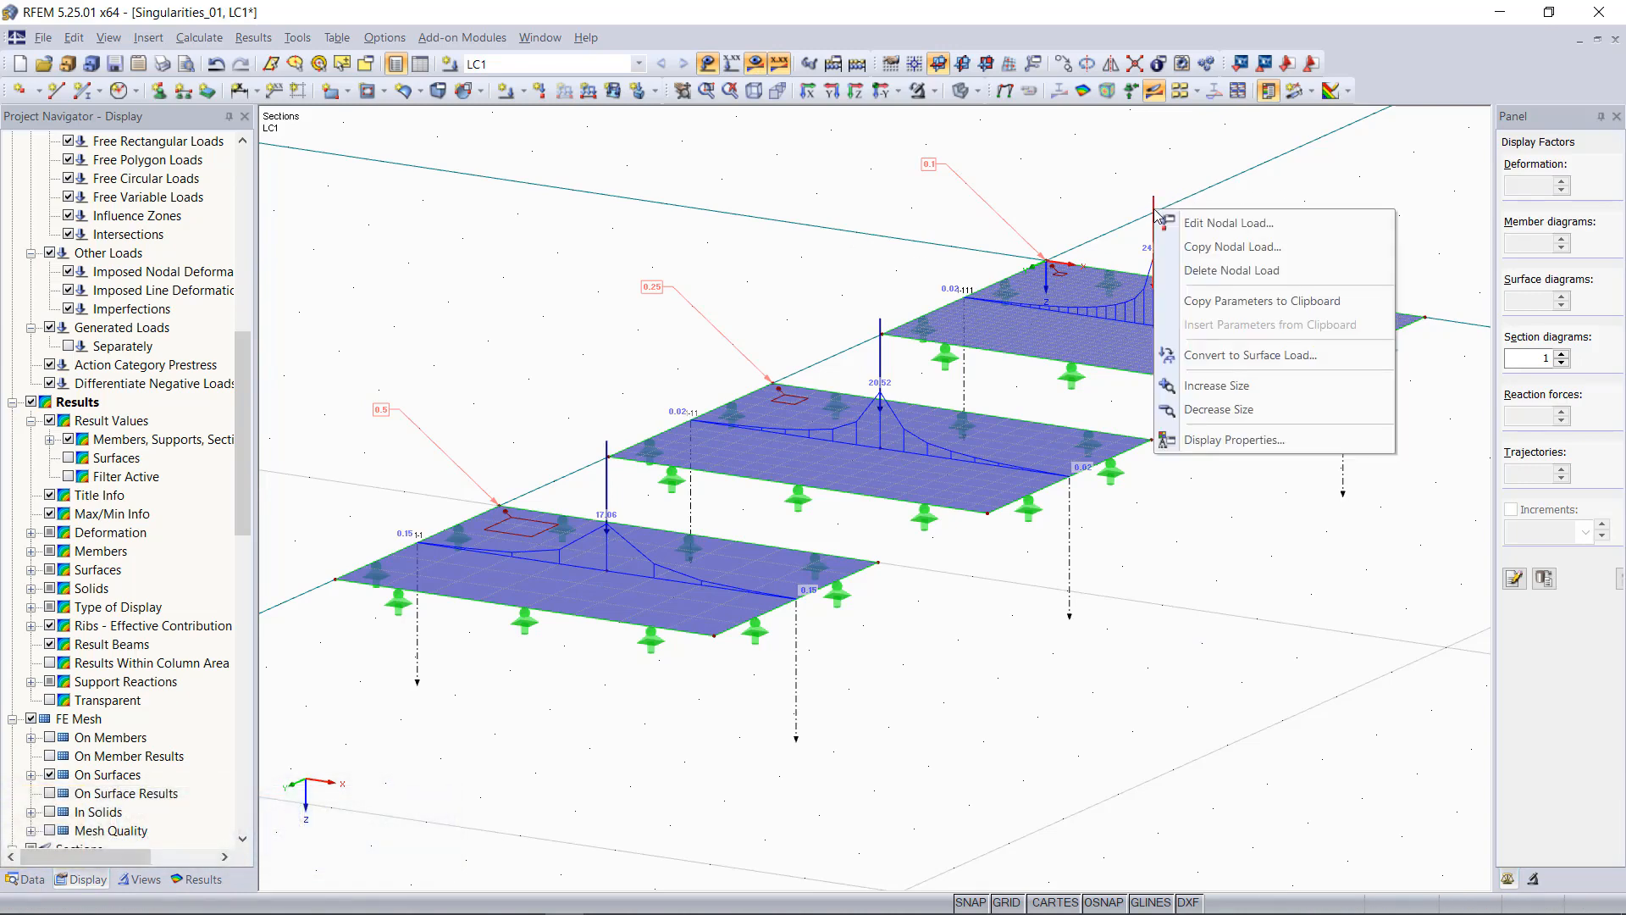
click(1307, 355)
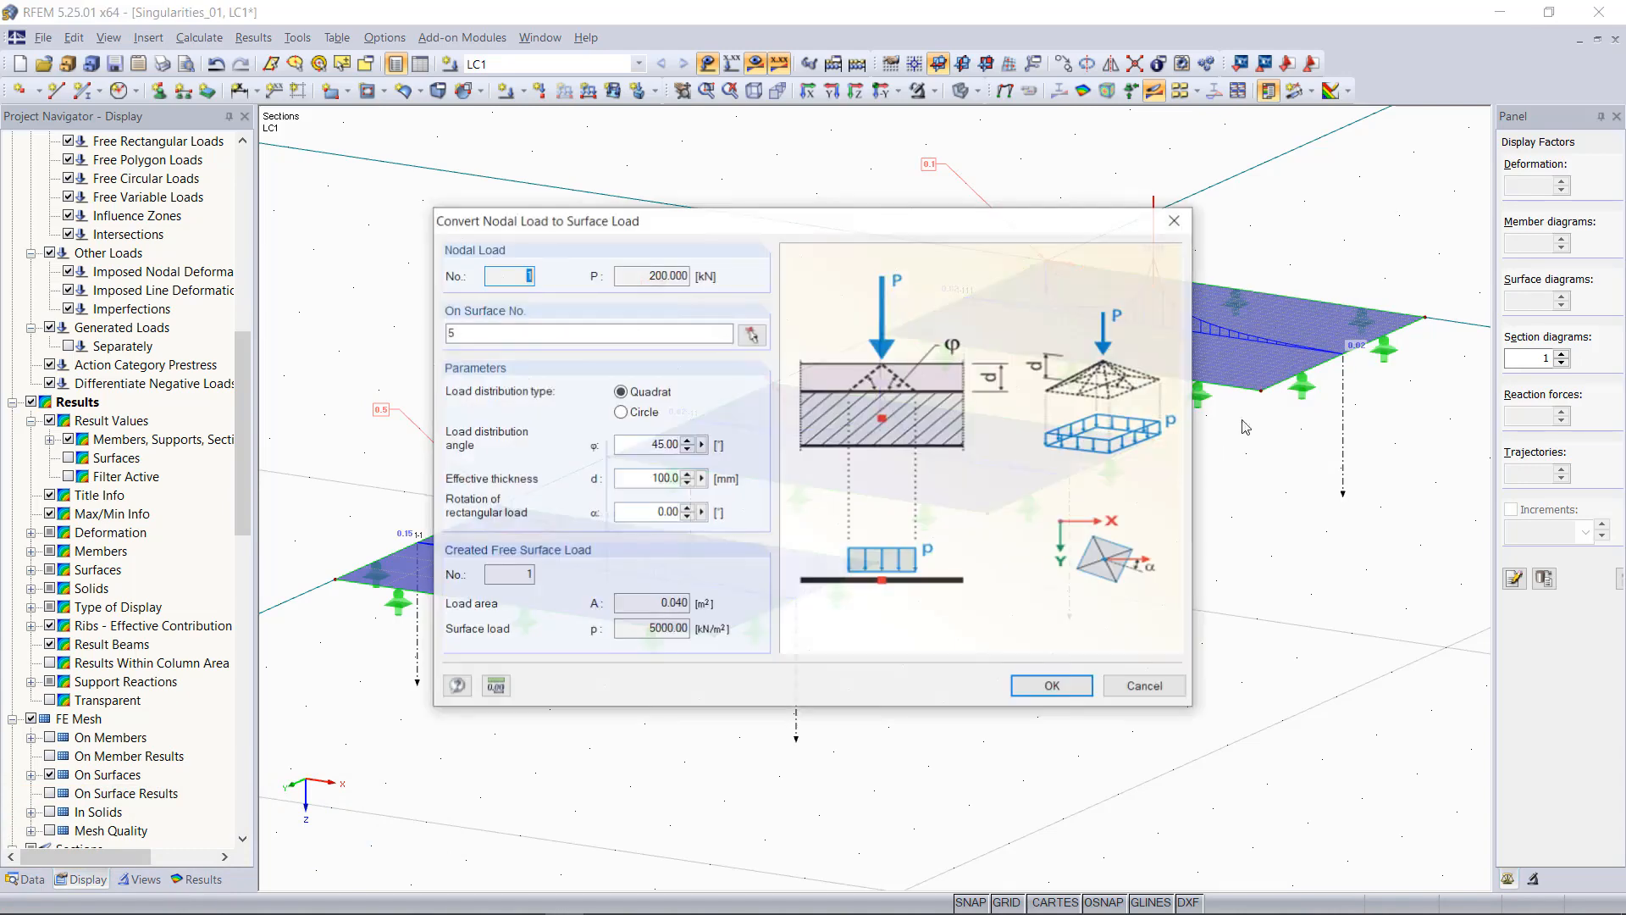
click(1053, 689)
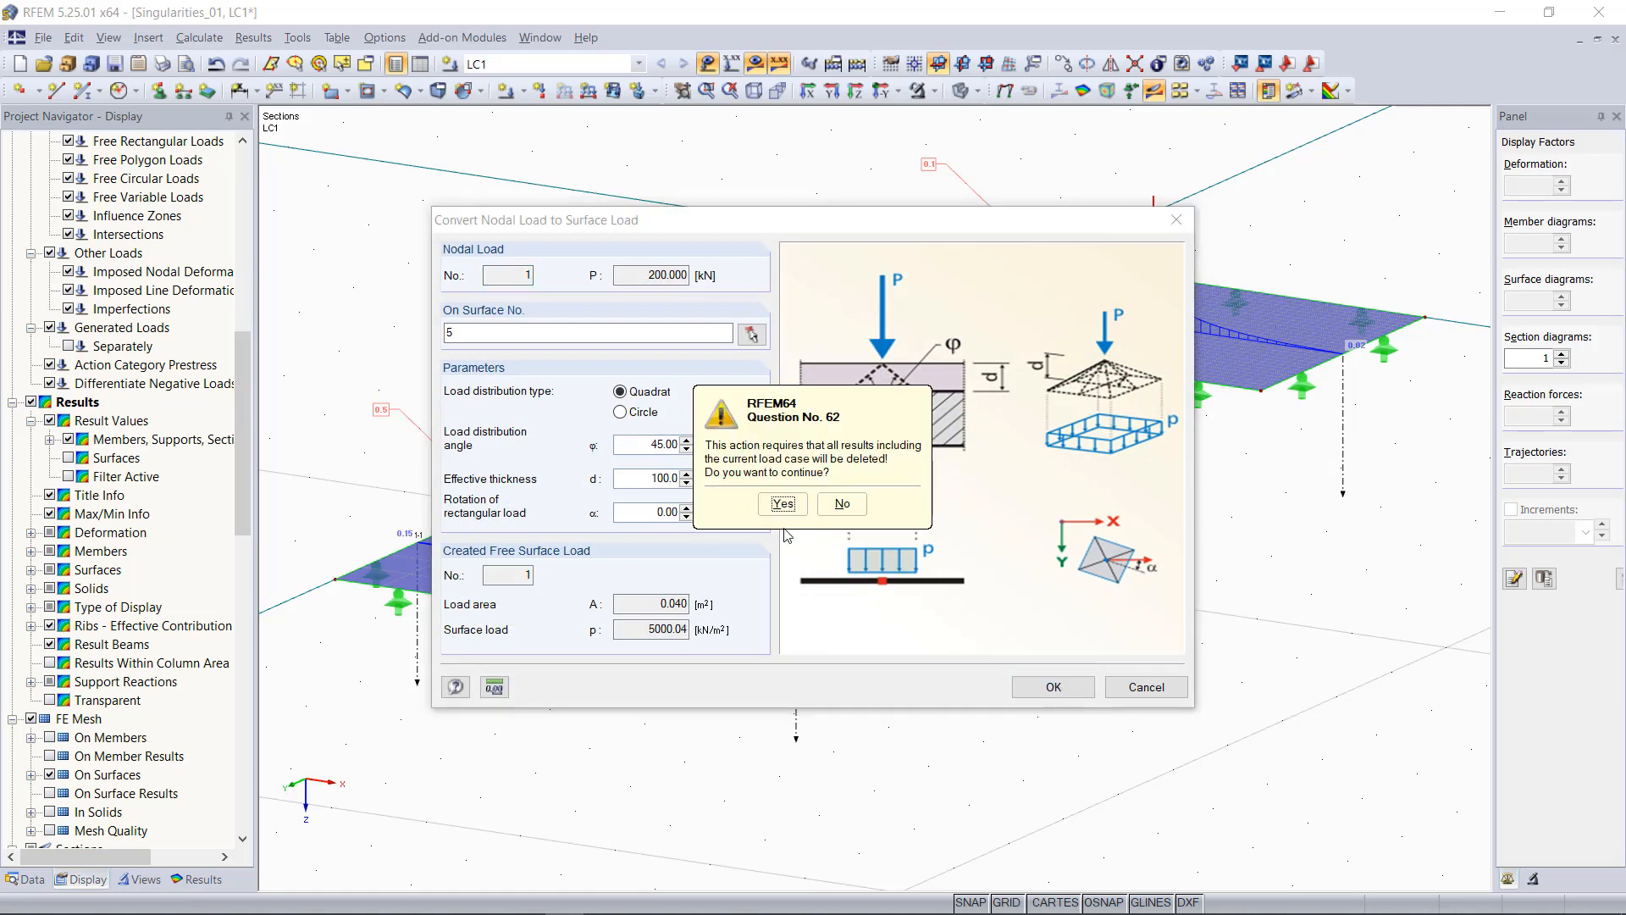
click(781, 505)
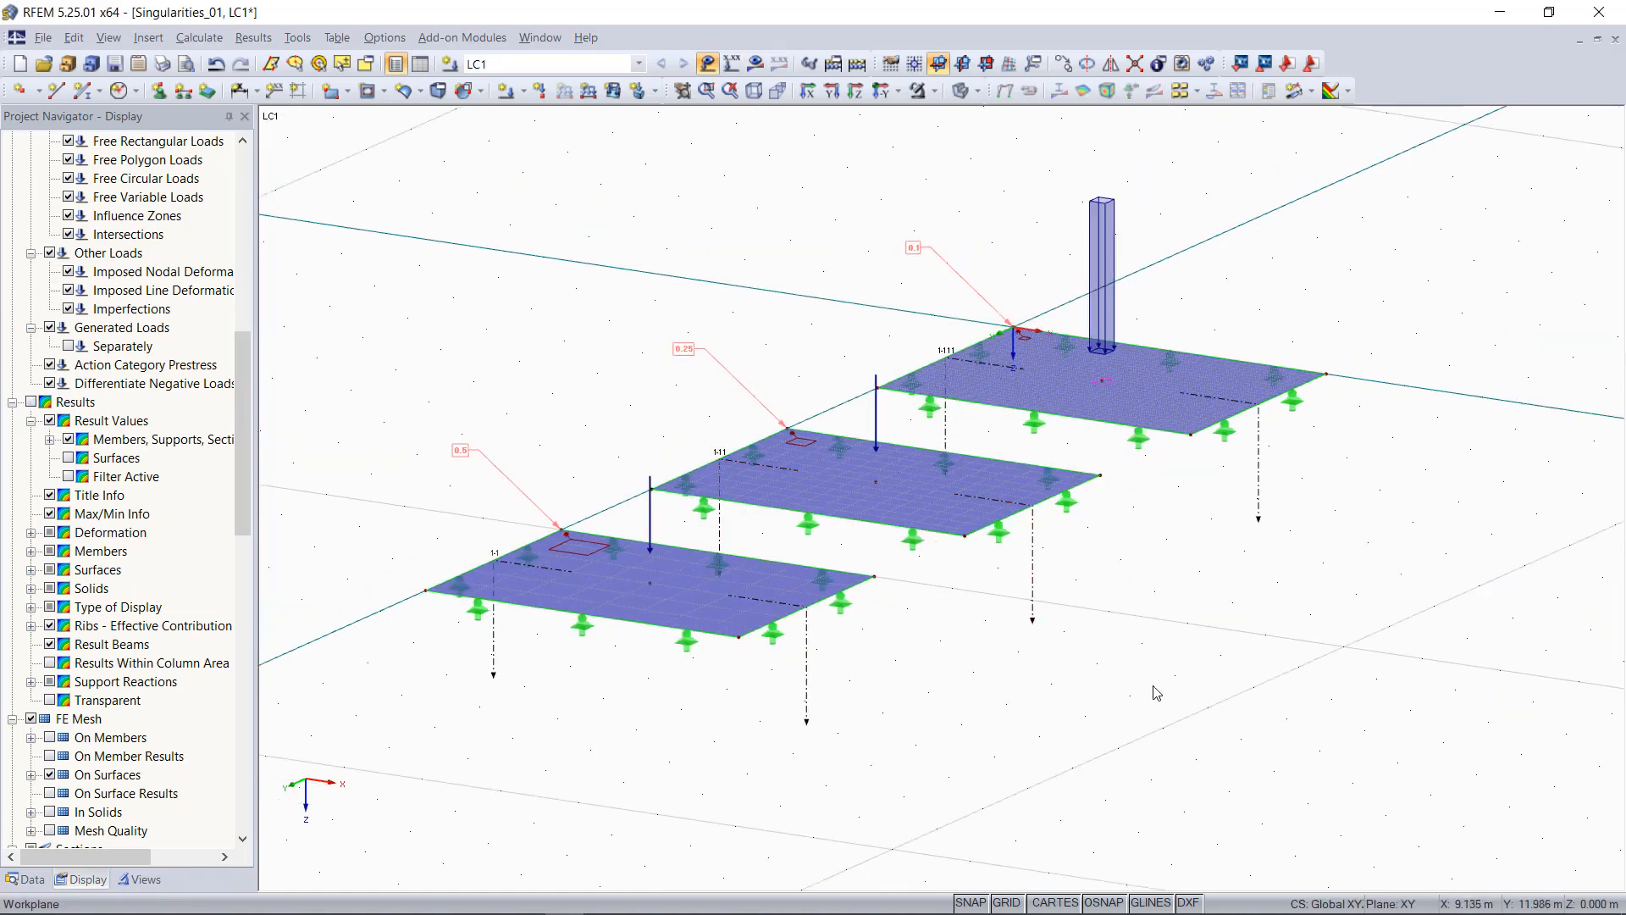
Step: Recalculate load case LC1 and hide the loads to compare the section stress diagrams
click(754, 63)
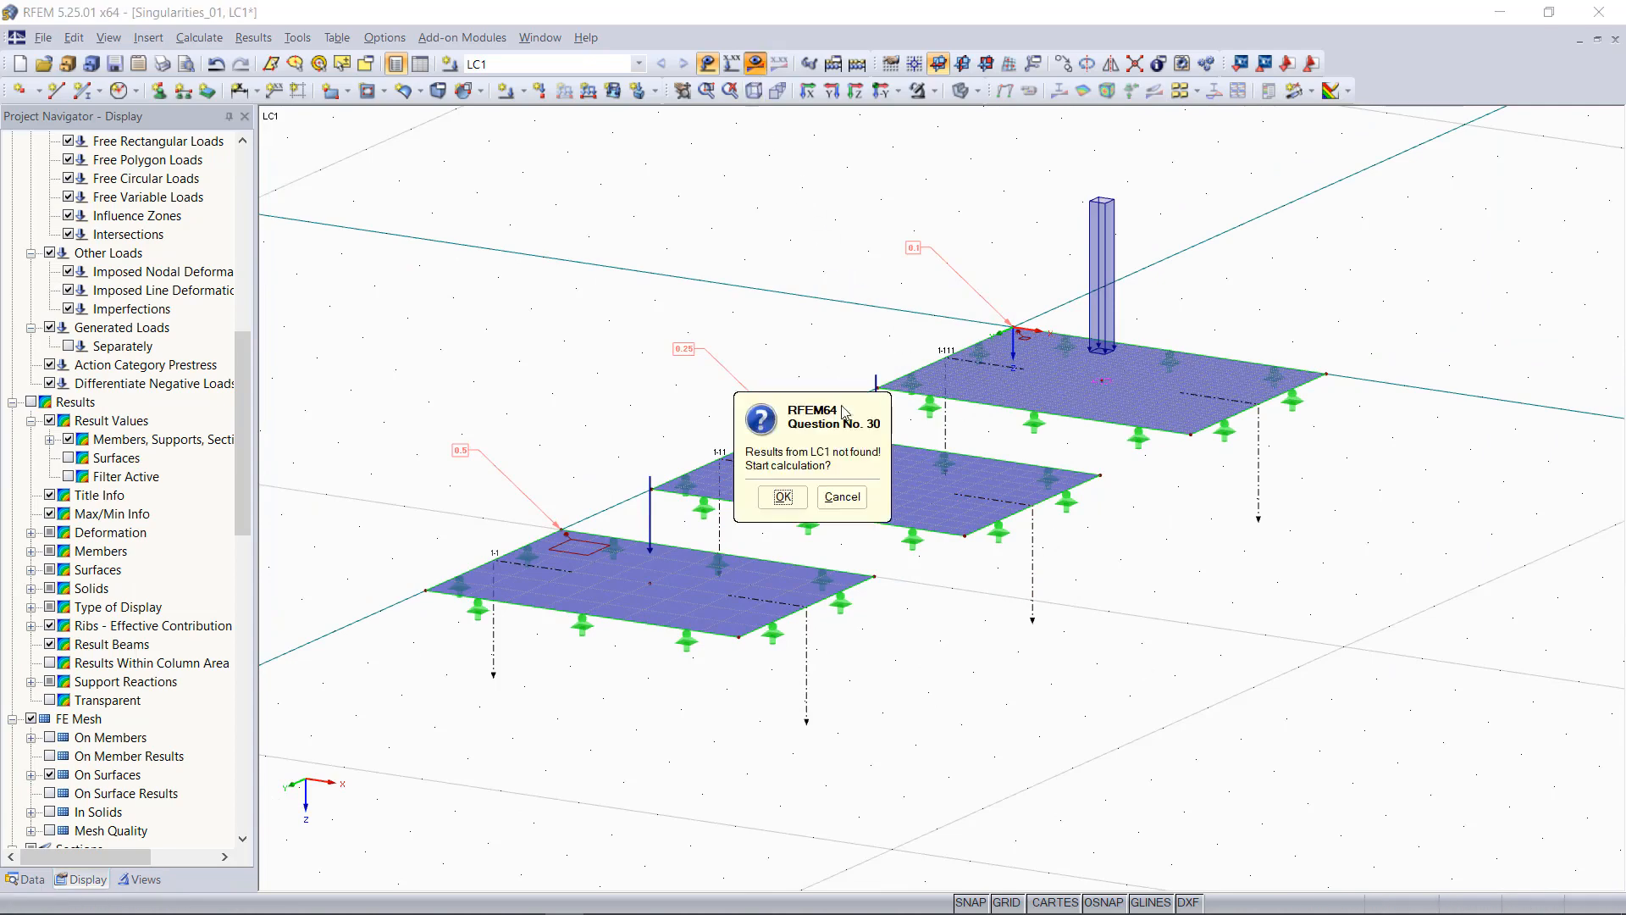
click(782, 496)
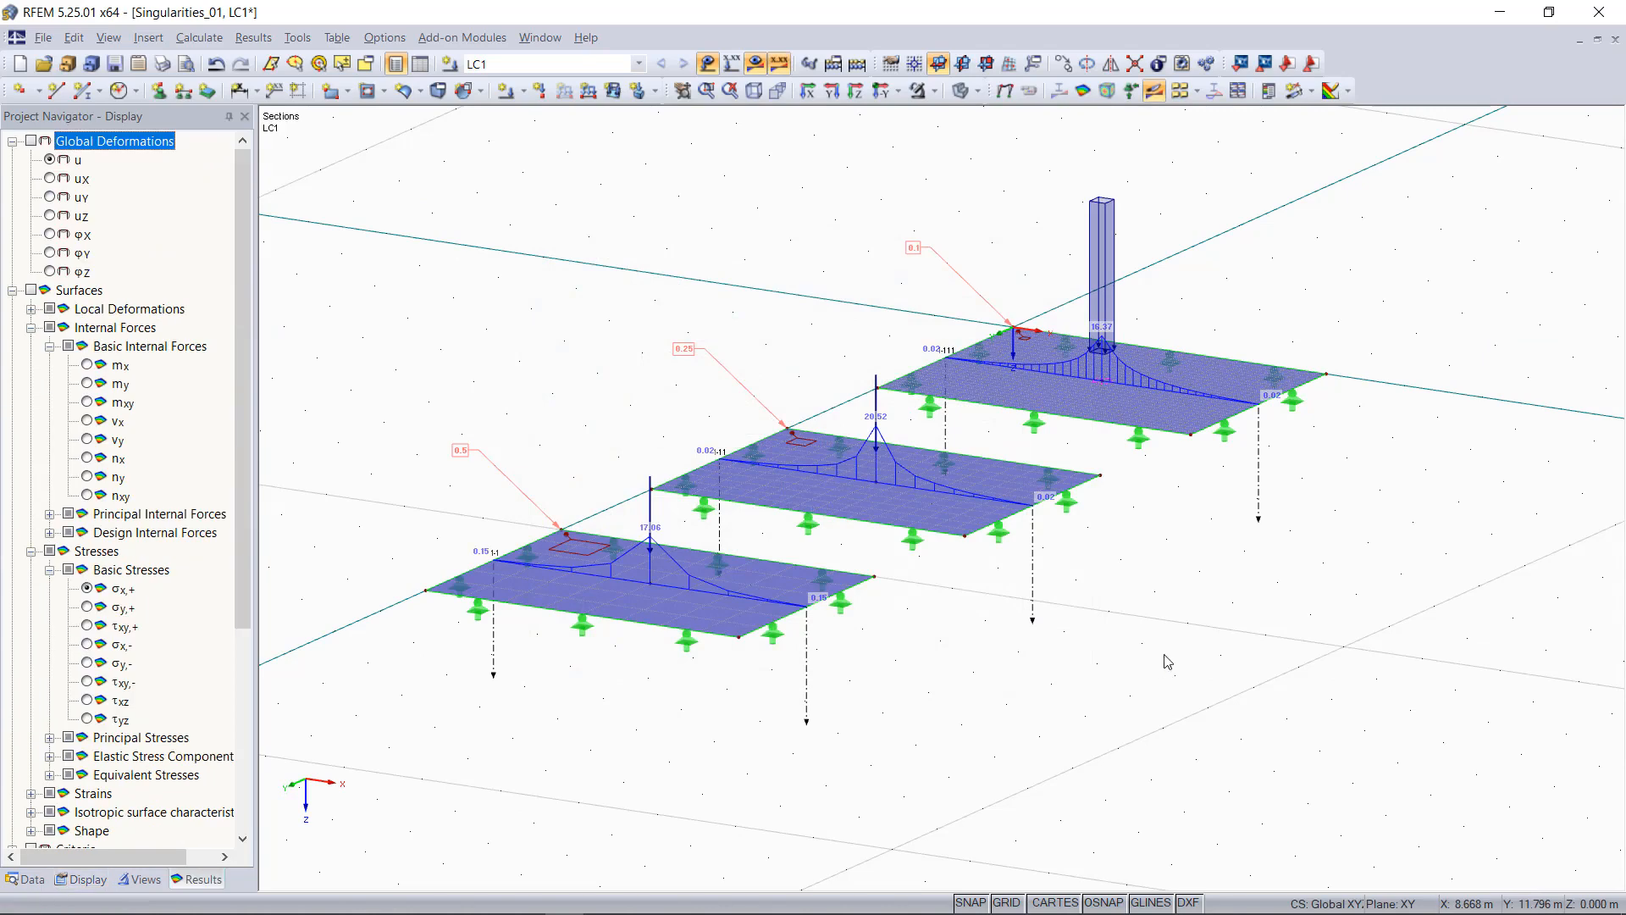
click(705, 62)
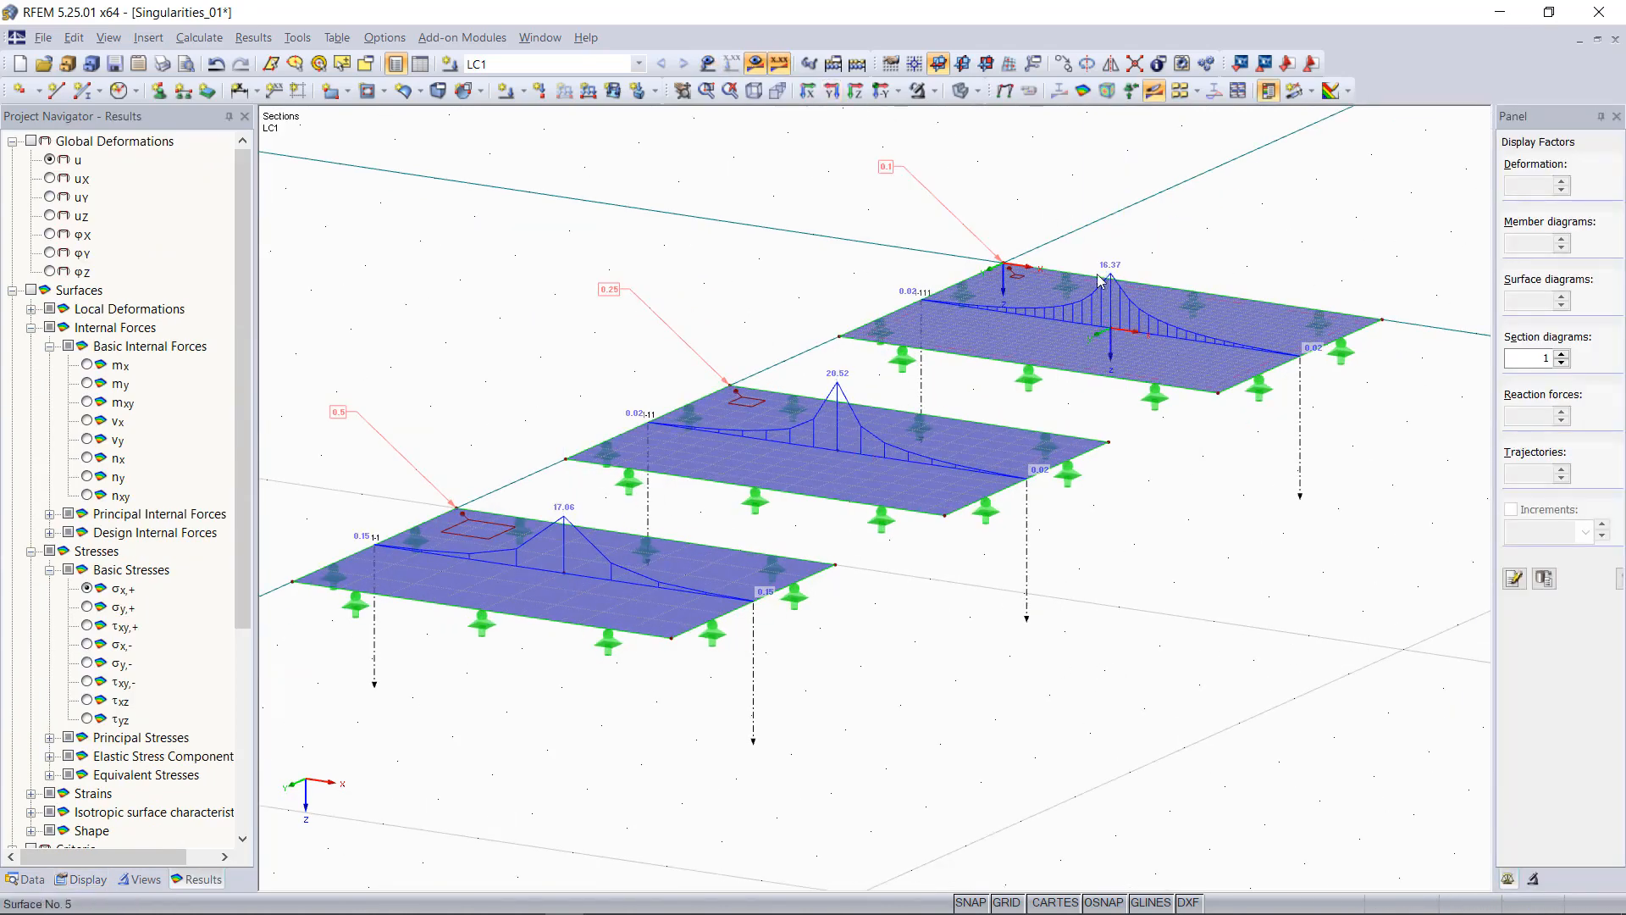
Step: Switch the model to wireframe display and start a new average region with the description Example
click(960, 91)
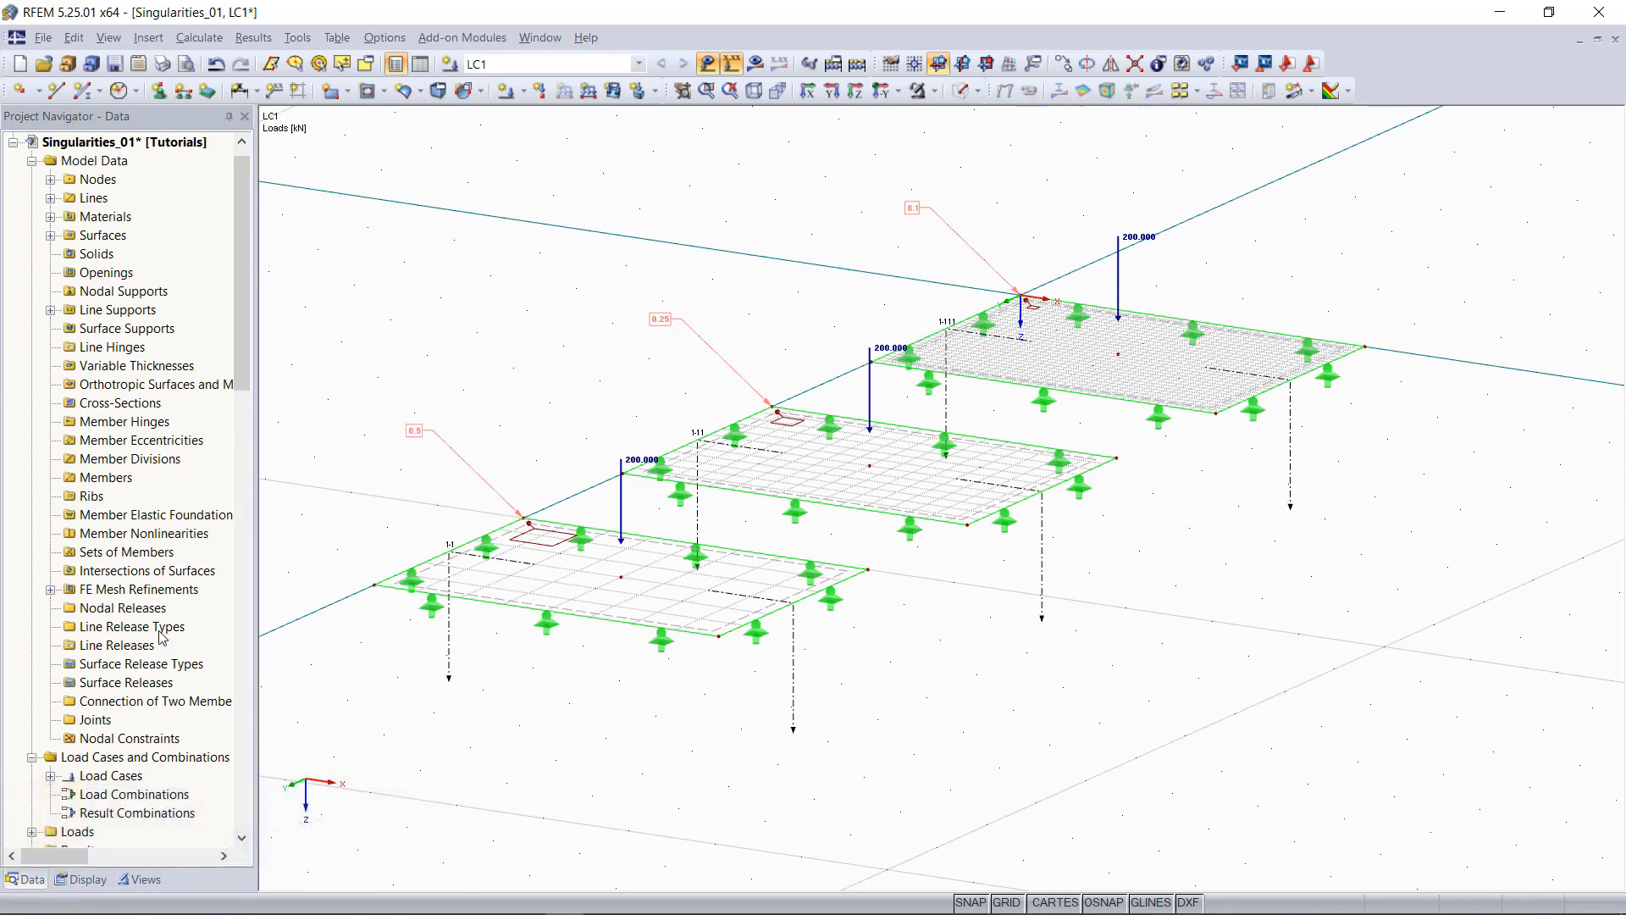
scroll(110, 593, down, 6)
click(95, 552)
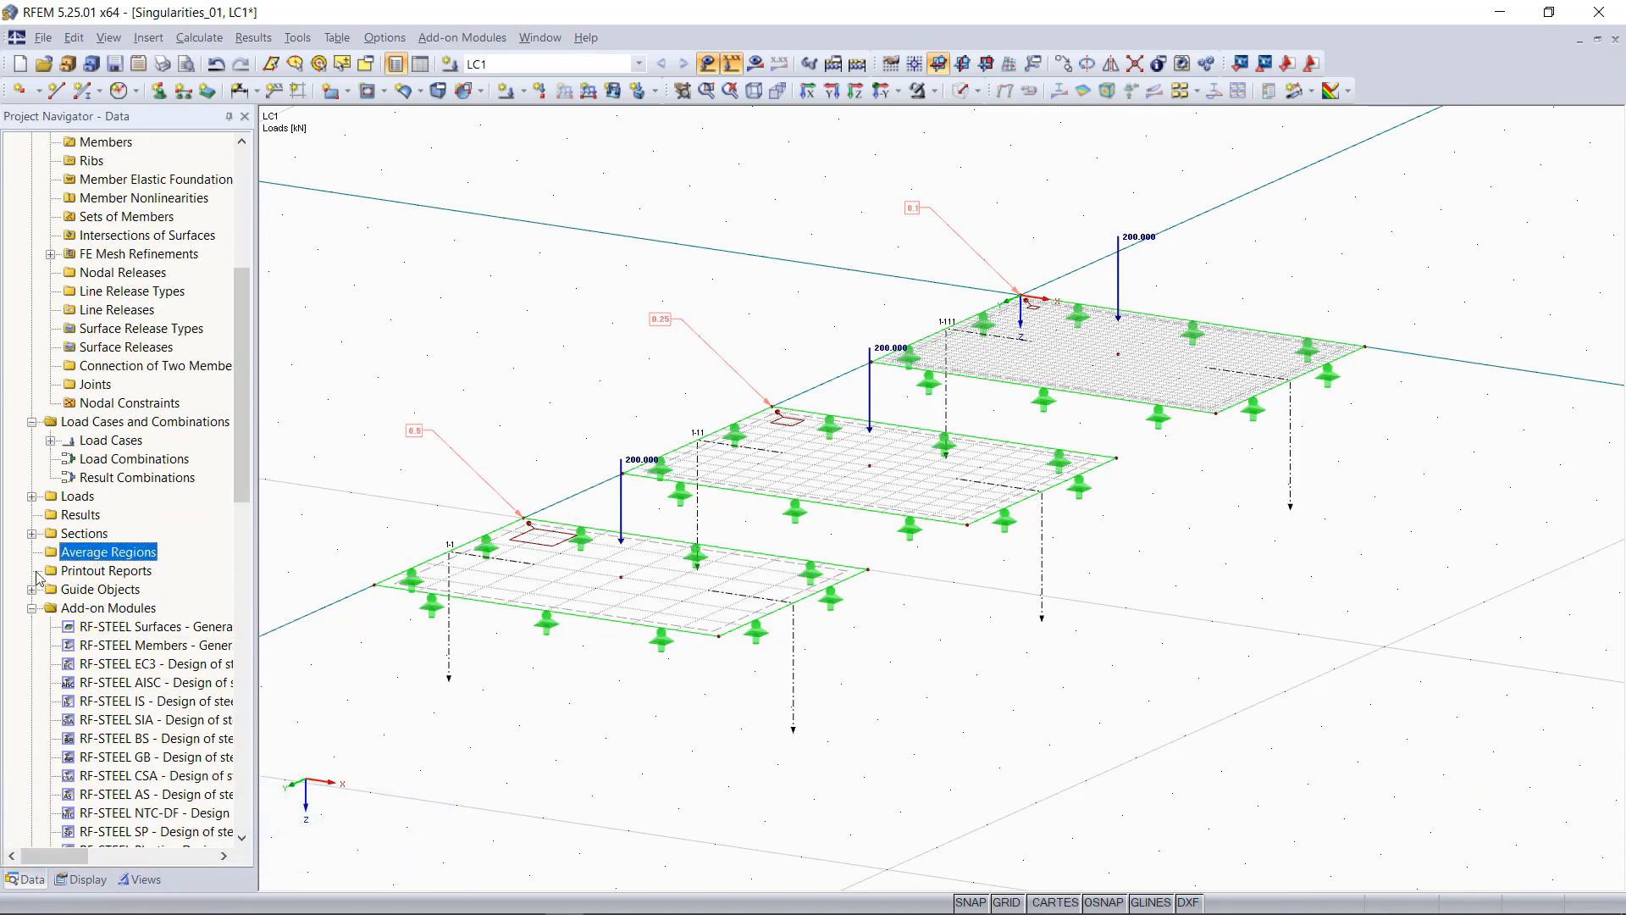
right_click(107, 556)
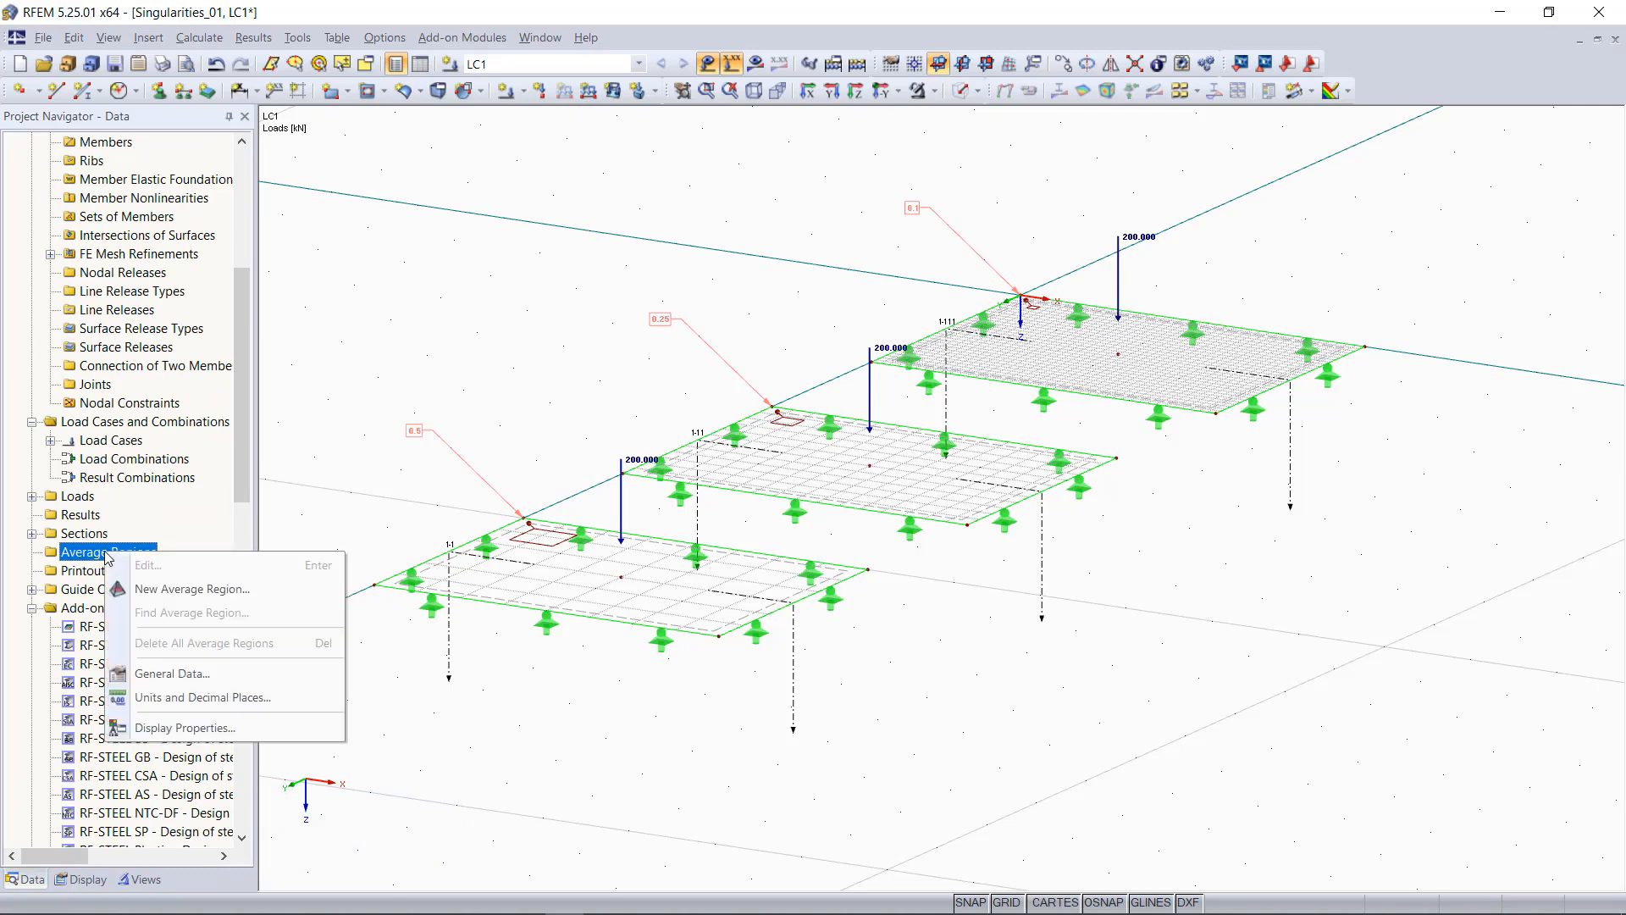
click(170, 595)
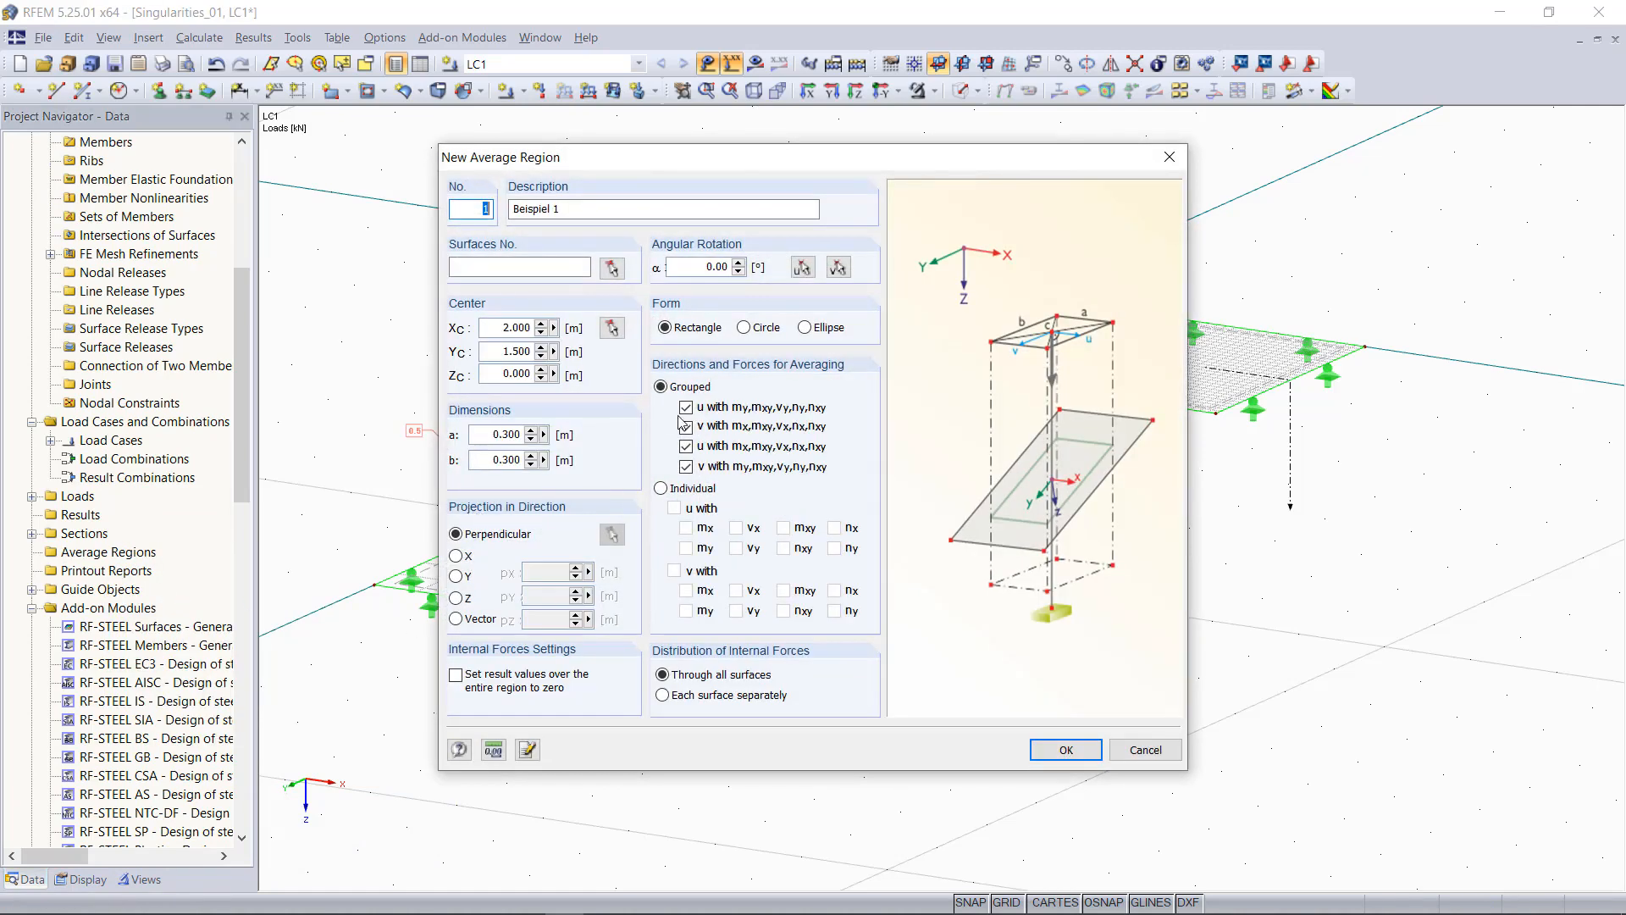
double_click(671, 212)
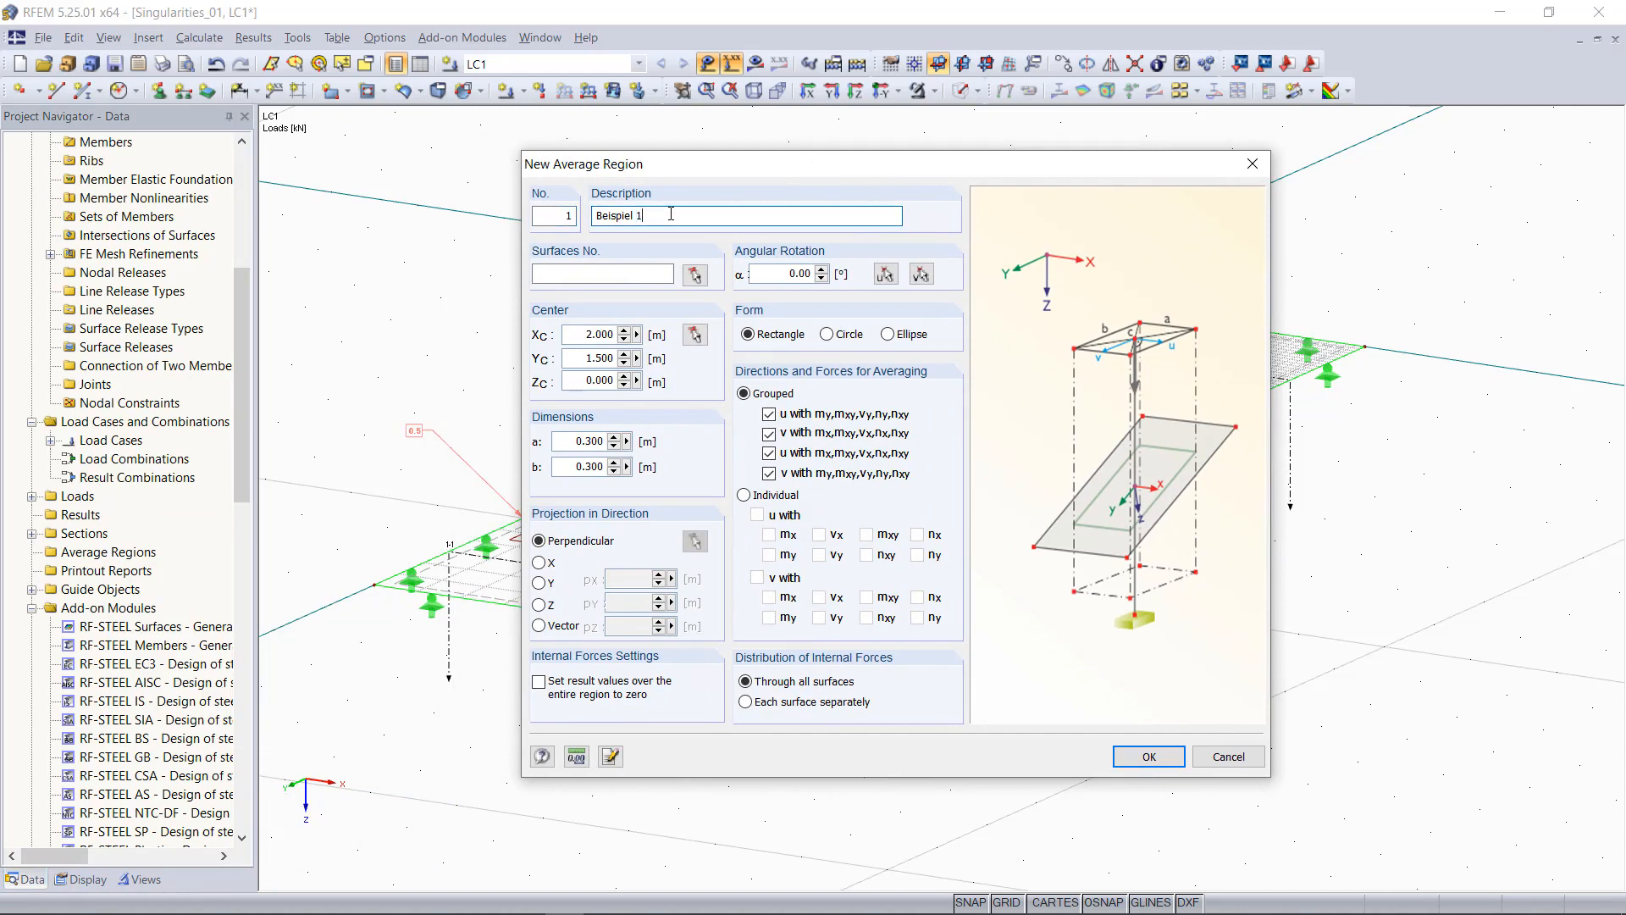
drag(671, 212, 573, 205)
text(Example)
Step: Assign the average region to surface 5 and pick its center at the loaded node (2, 1.5, 0) m
click(695, 276)
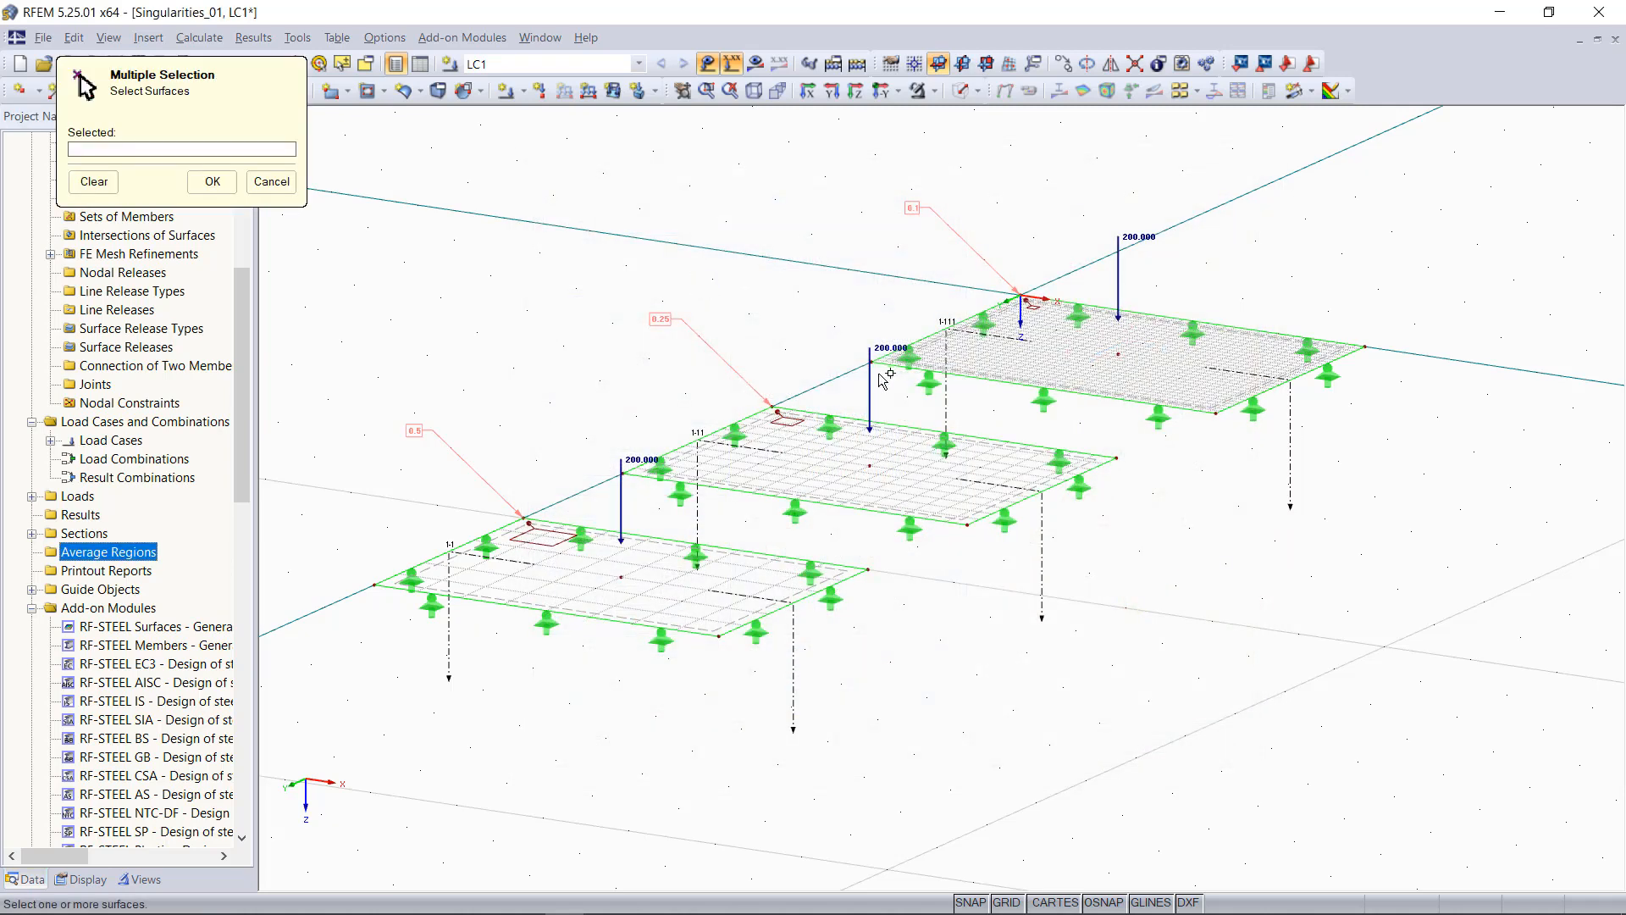
click(1019, 380)
click(210, 183)
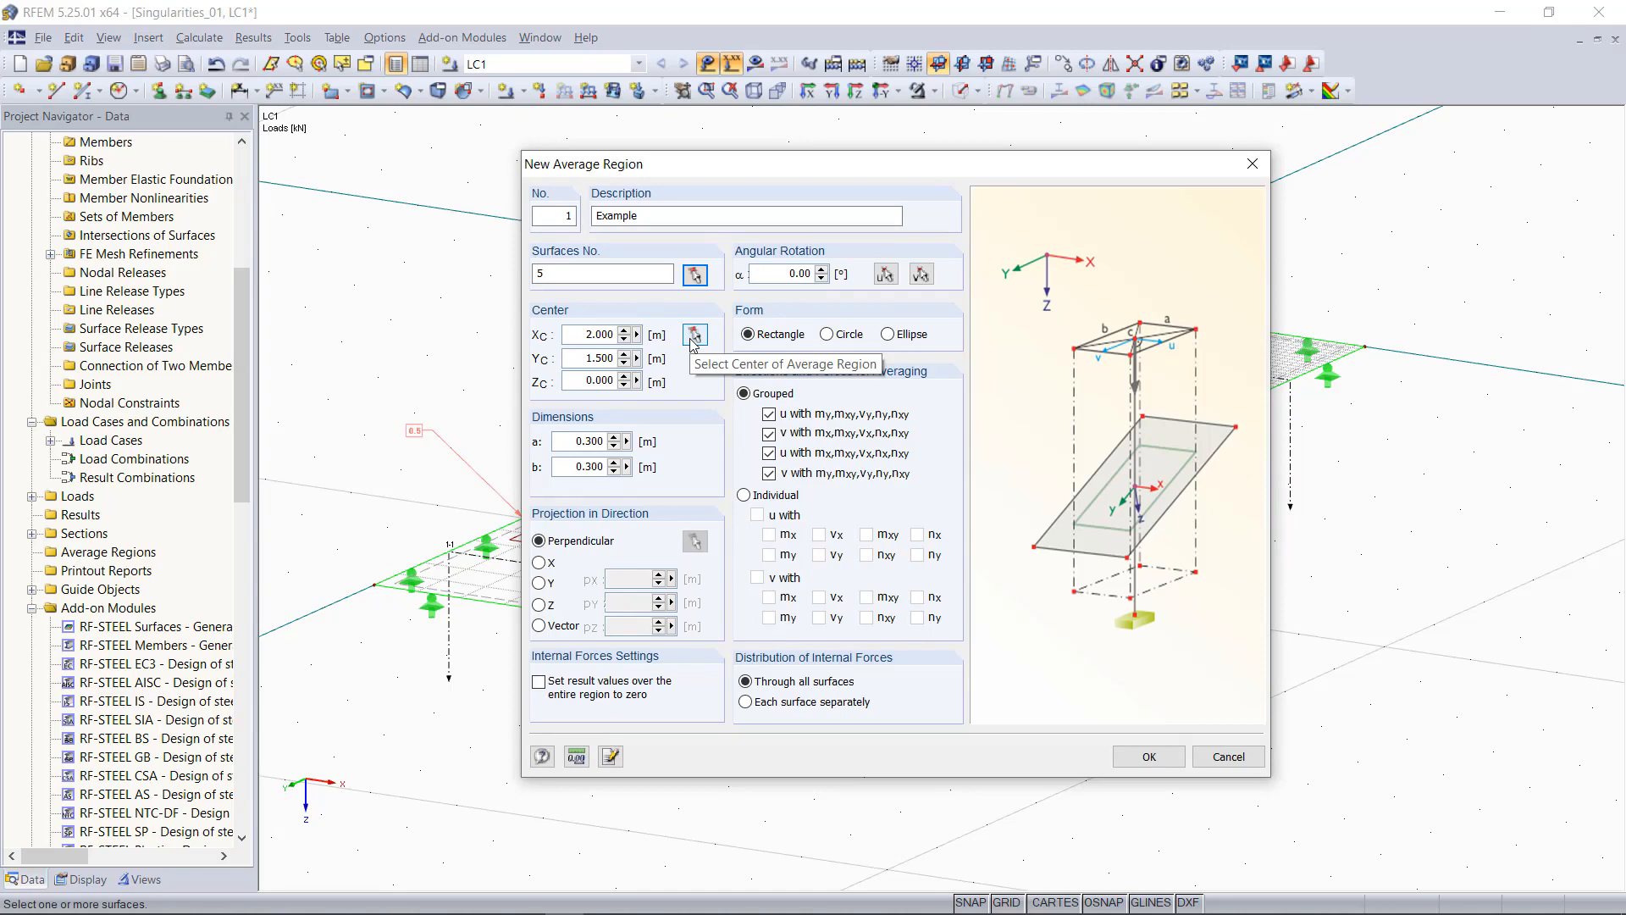
click(694, 335)
click(1119, 354)
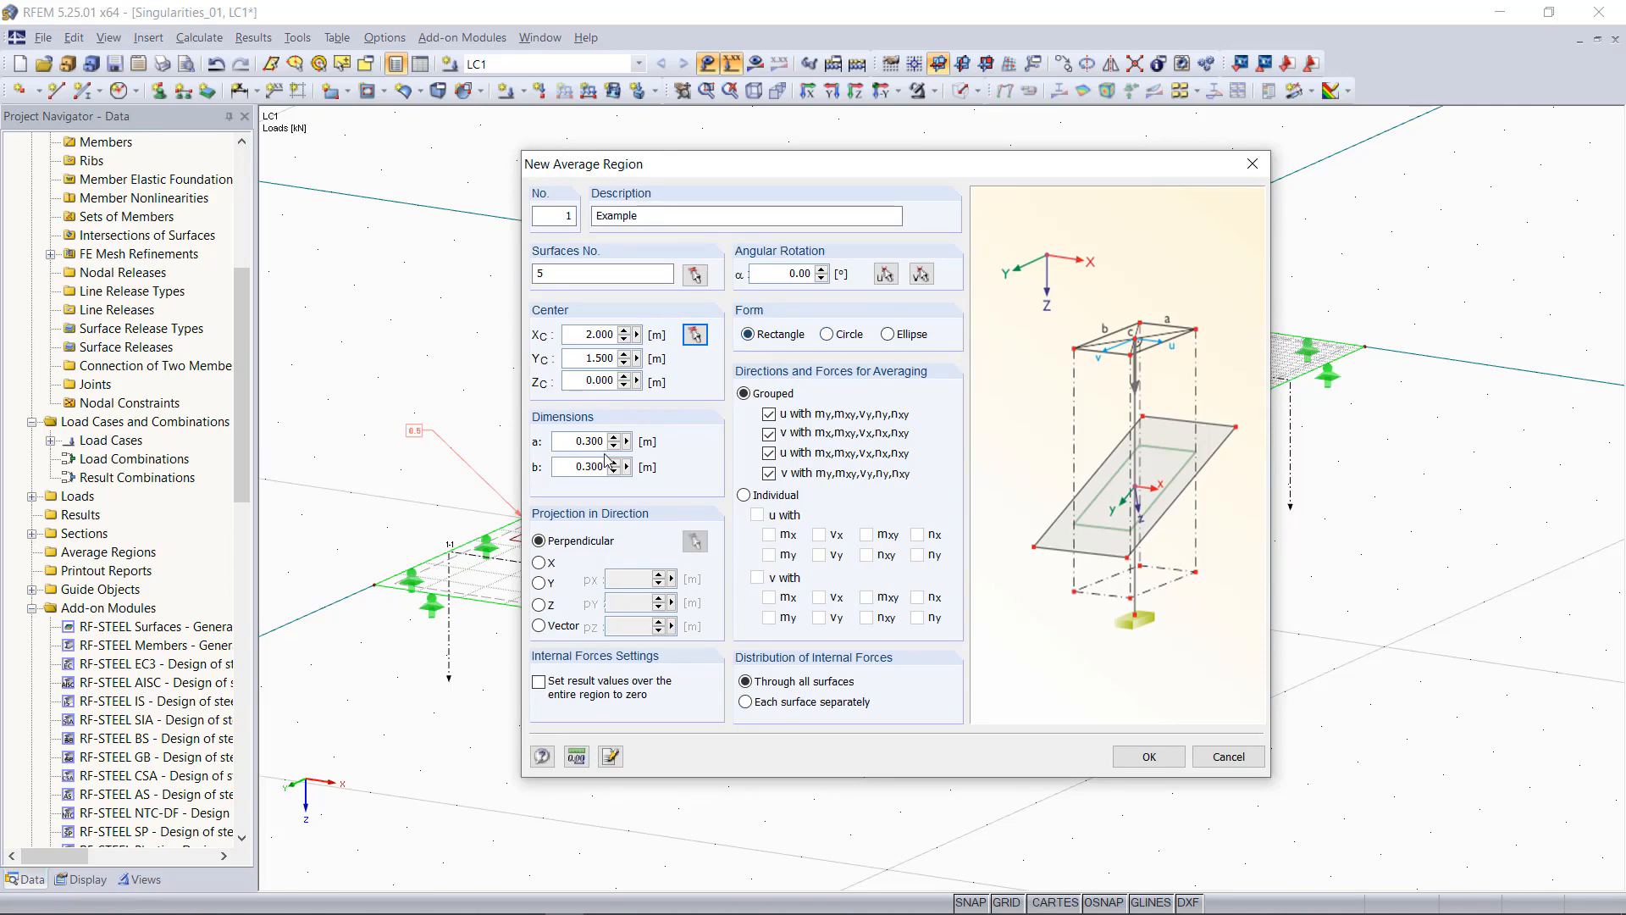
Step: Create the average region with a 0.300 by 0.300 m rectangular form and perpendicular projection, and deselect nothing else in its default averaging settings
key(Tab)
click(1148, 756)
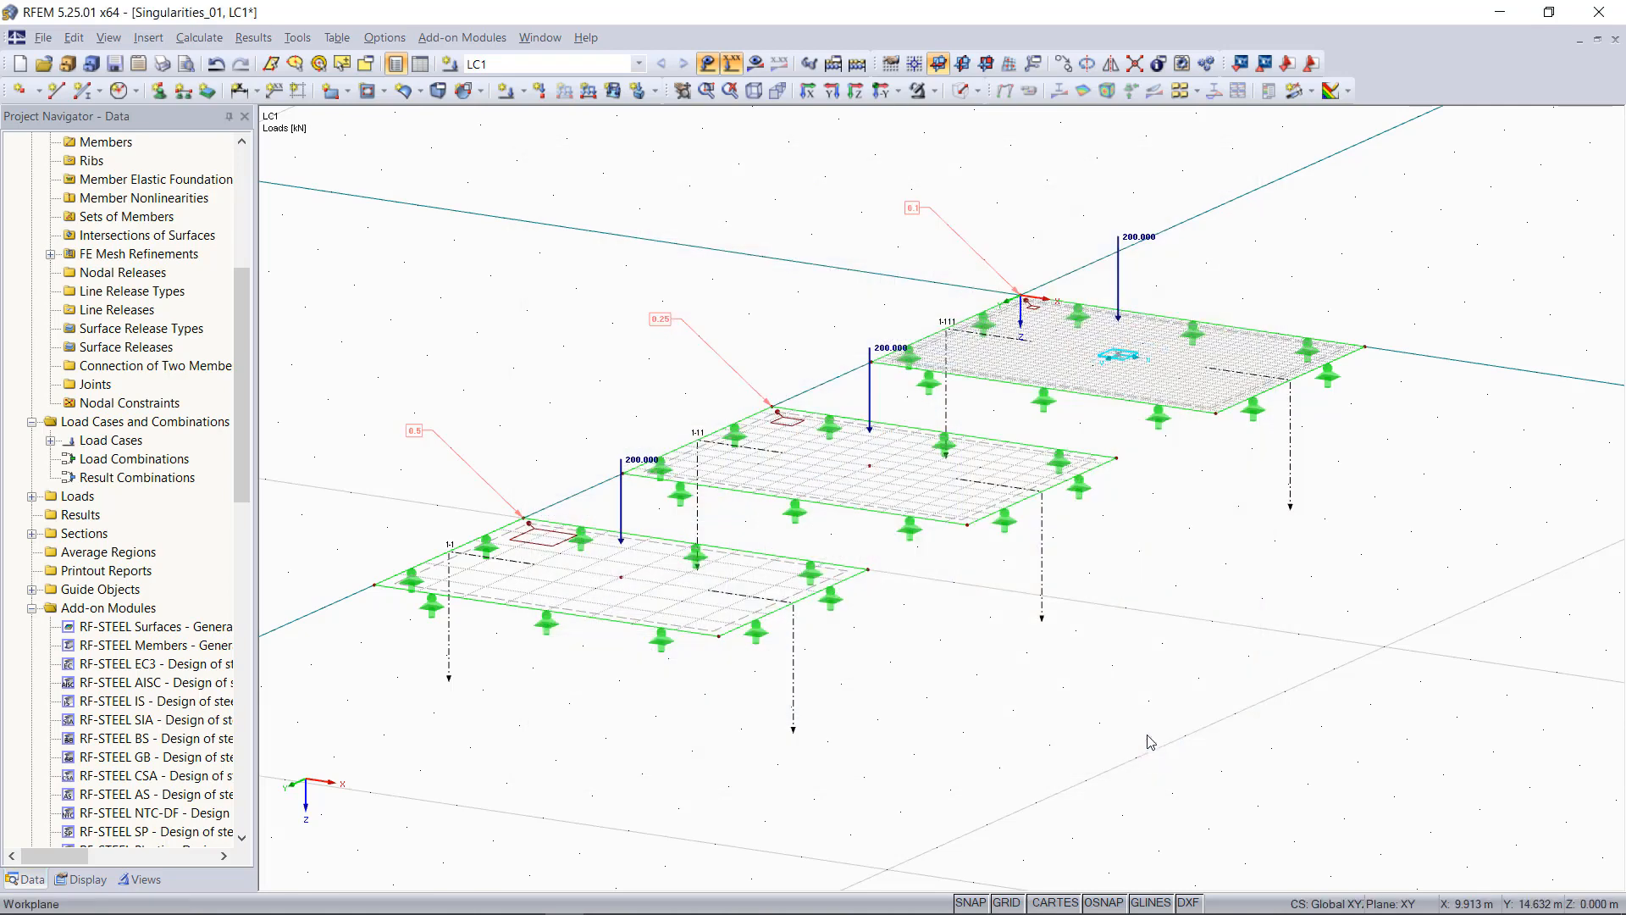
click(1114, 359)
Step: Recalculate load case LC1 with the average region and hide the load values to show the section stress diagrams
click(755, 63)
click(779, 502)
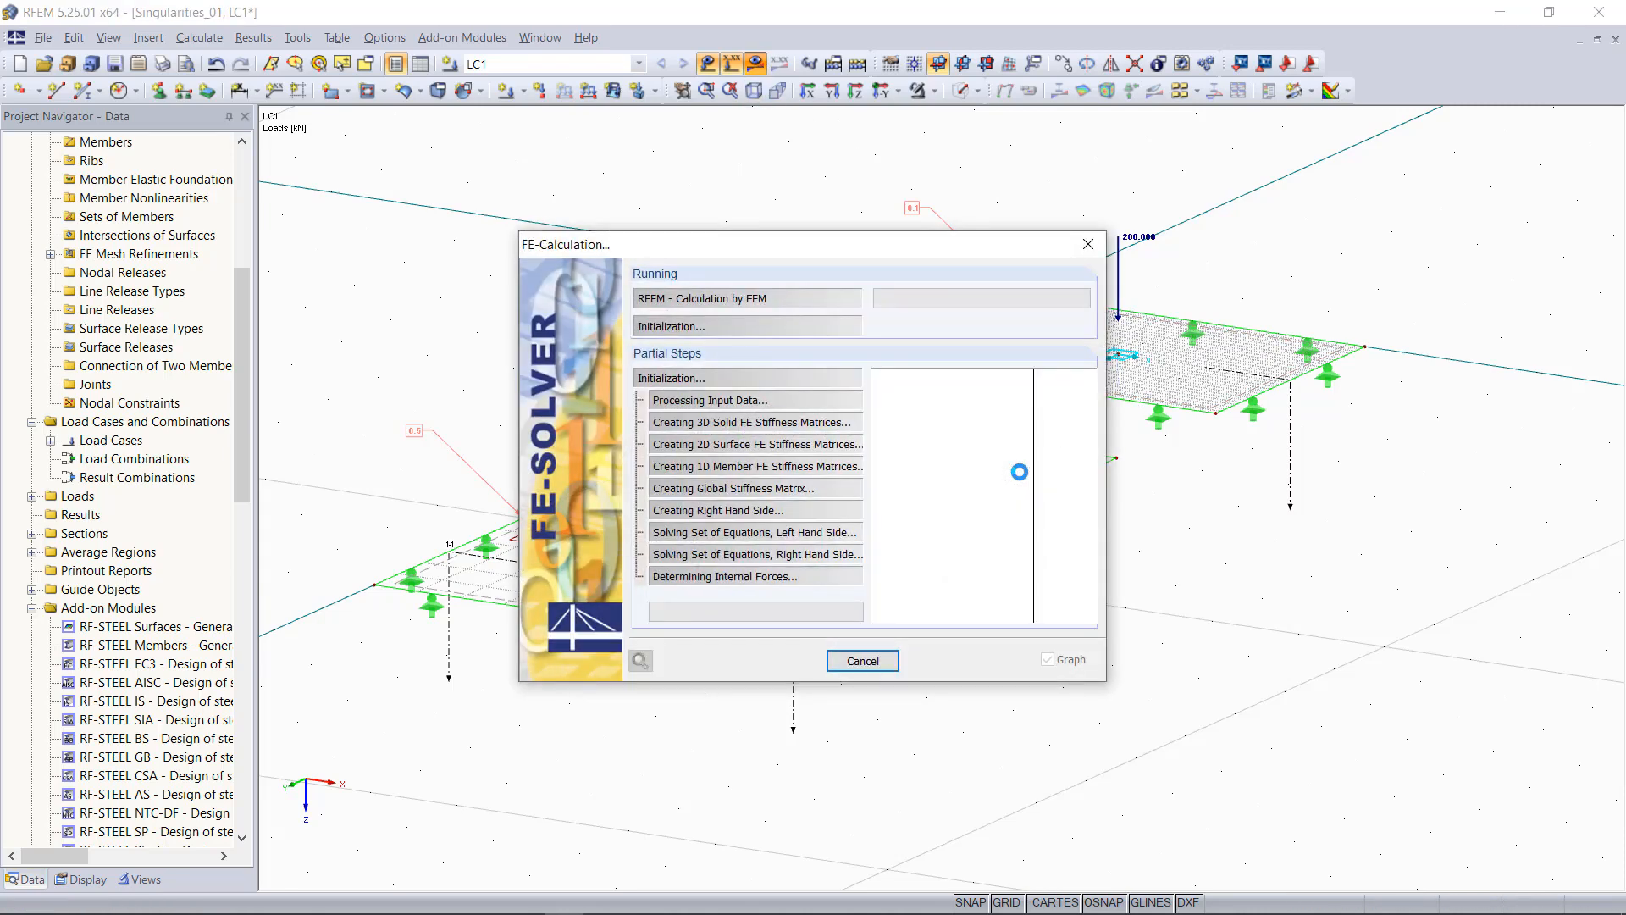
click(731, 64)
Step: Examine the peak of the section stress diagram at the average region and compare it with the other two plates
scroll(1193, 576, up, 3)
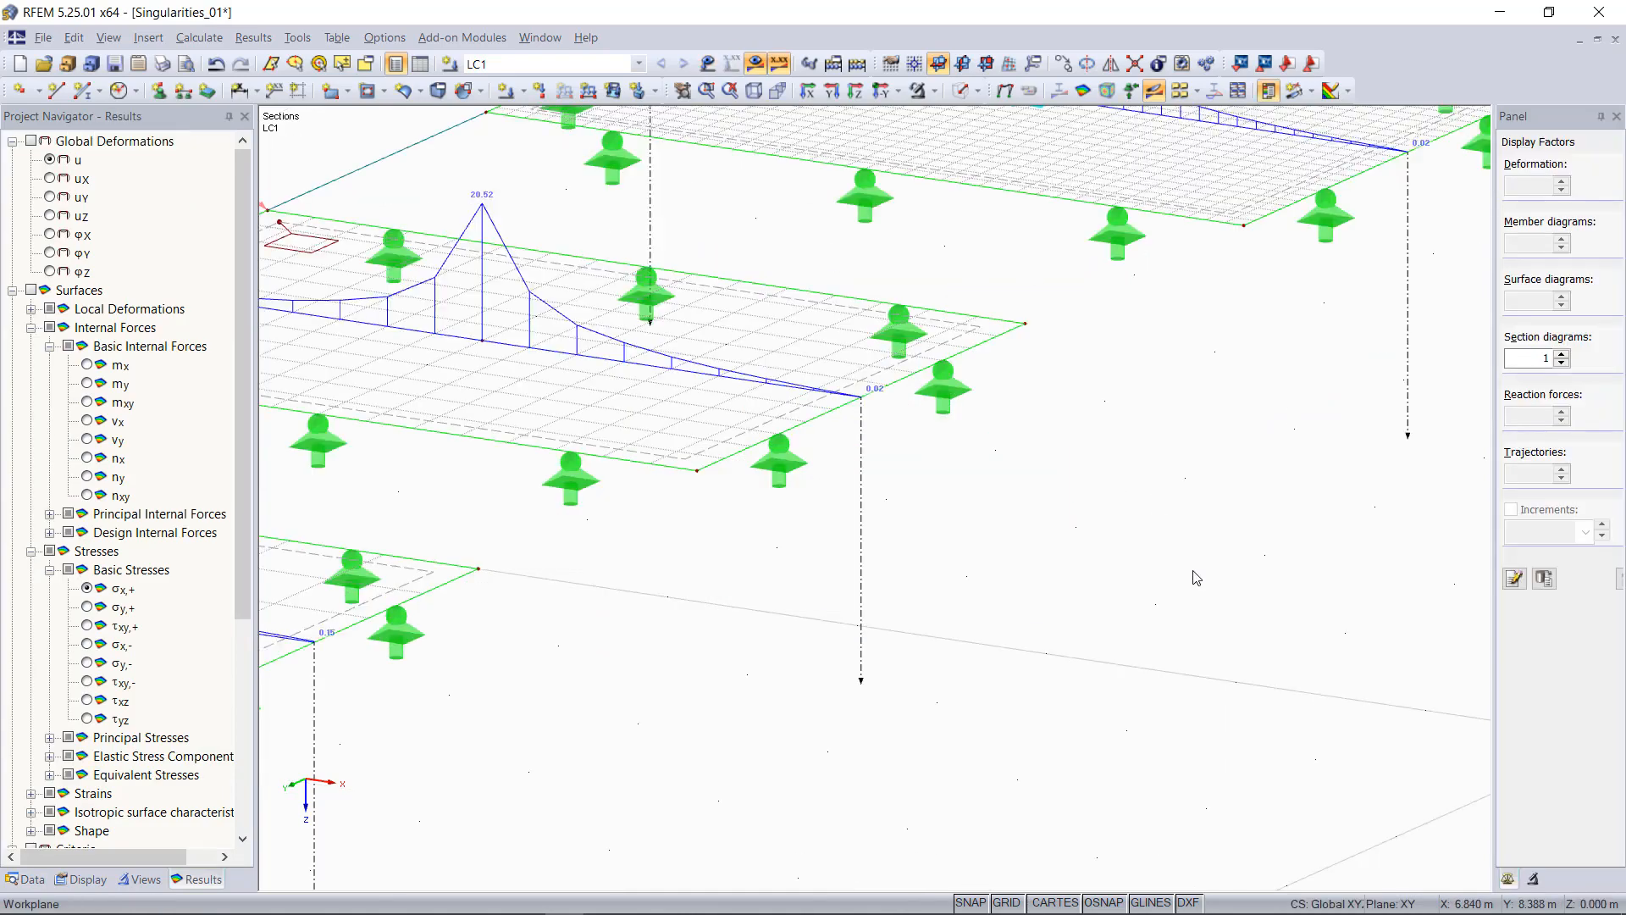
scroll(1193, 576, down, 3)
scroll(1118, 163, up, 4)
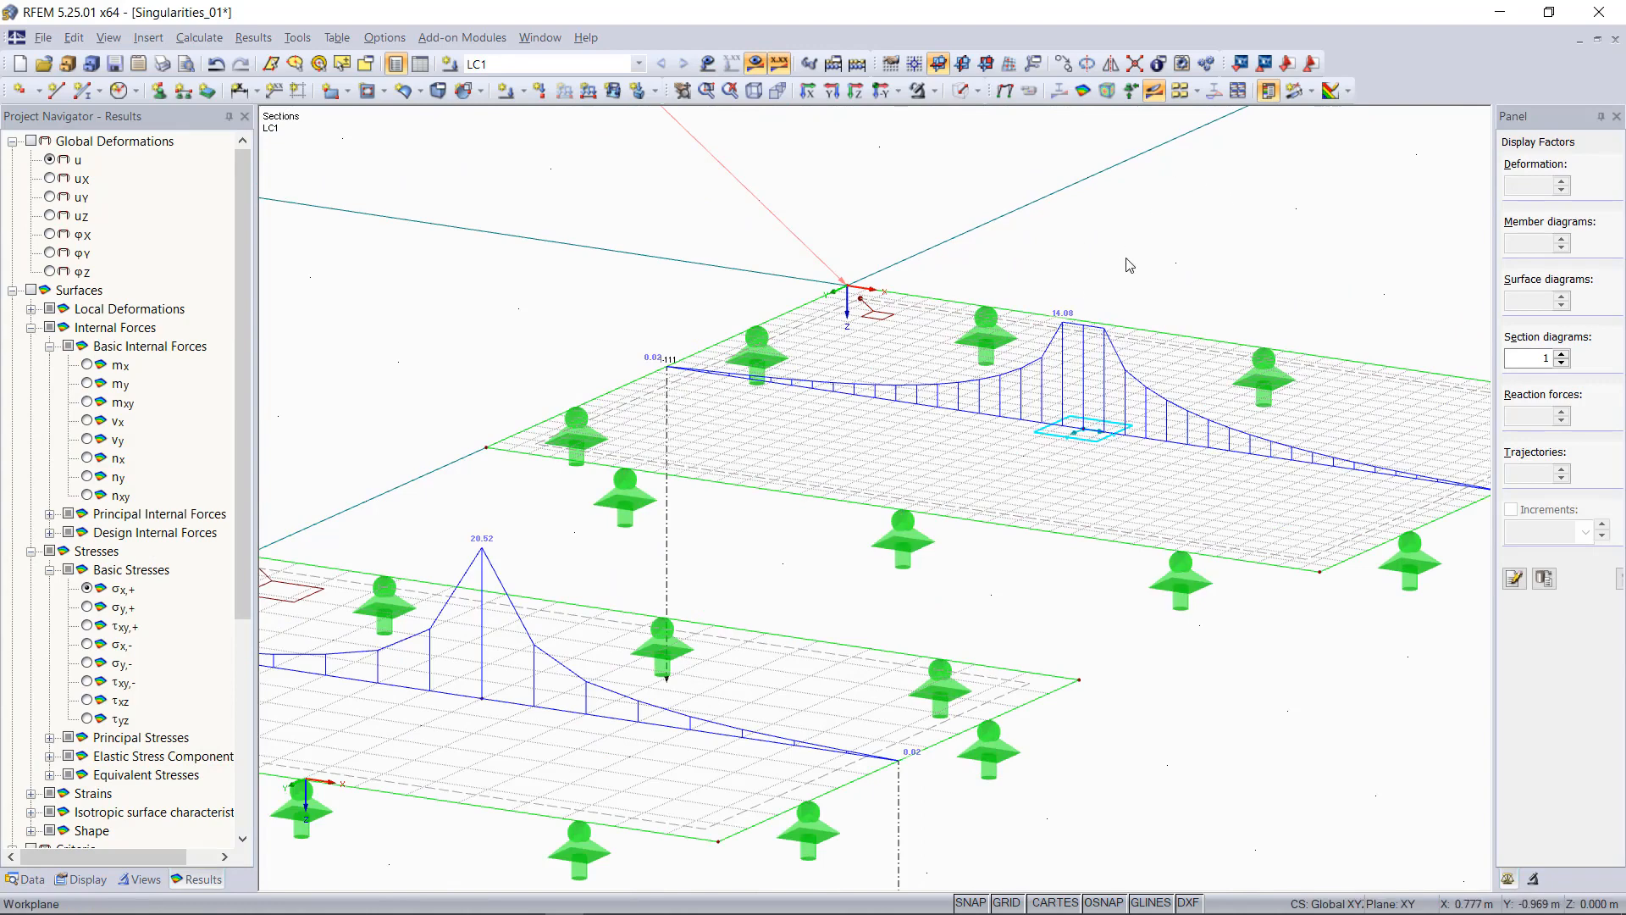
scroll(1129, 265, down, 1)
scroll(1129, 265, down, 1)
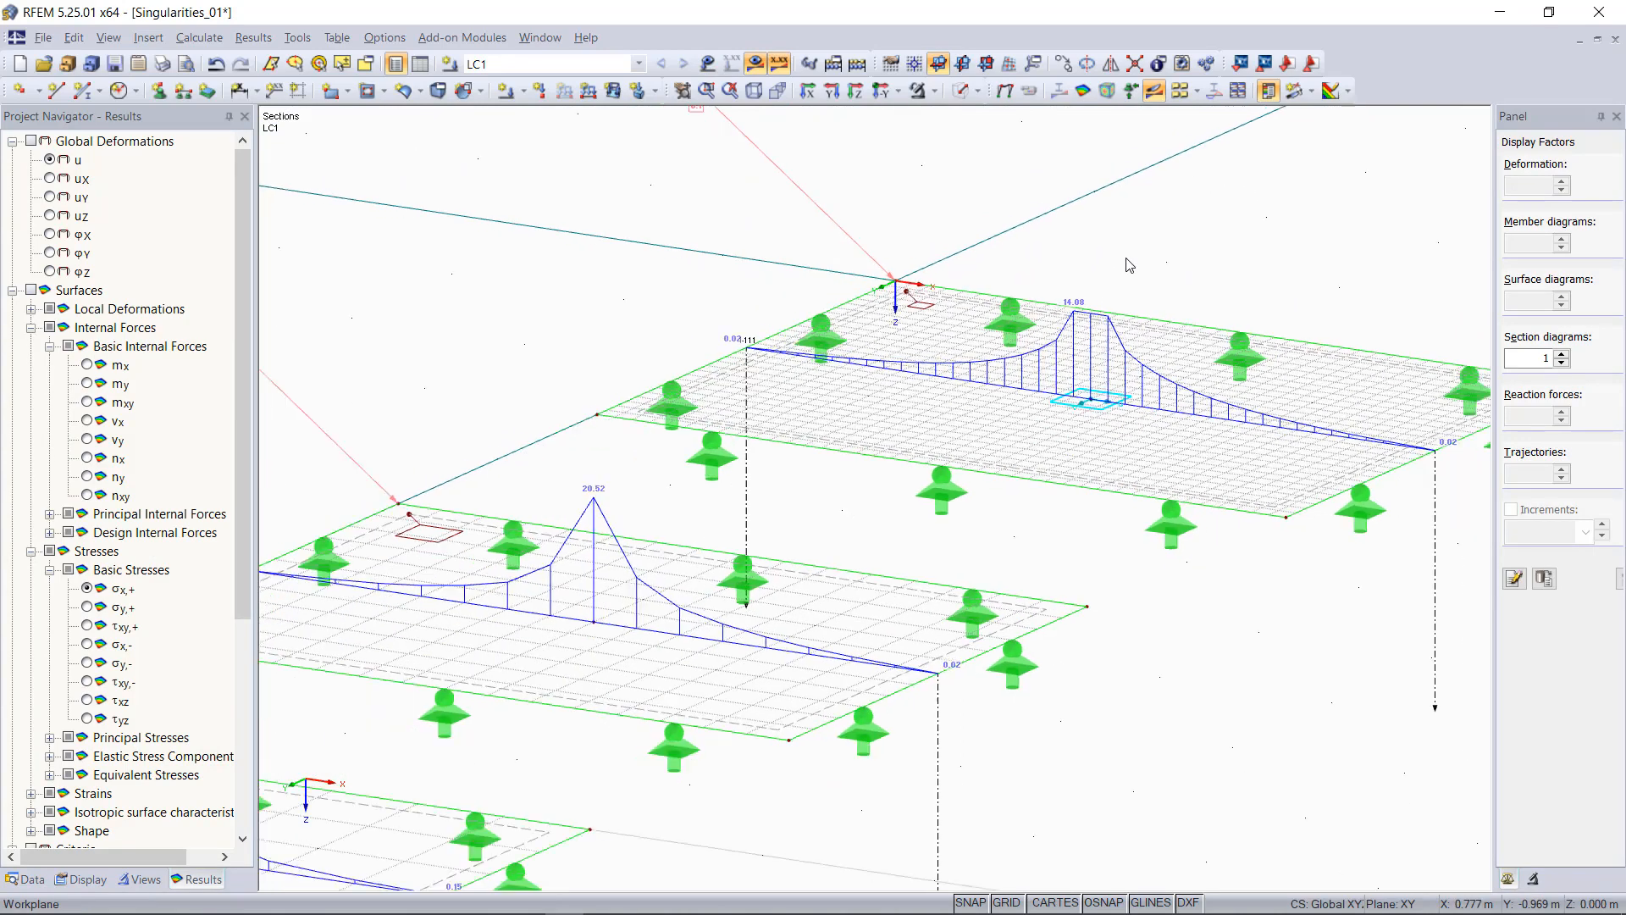
scroll(1129, 265, down, 2)
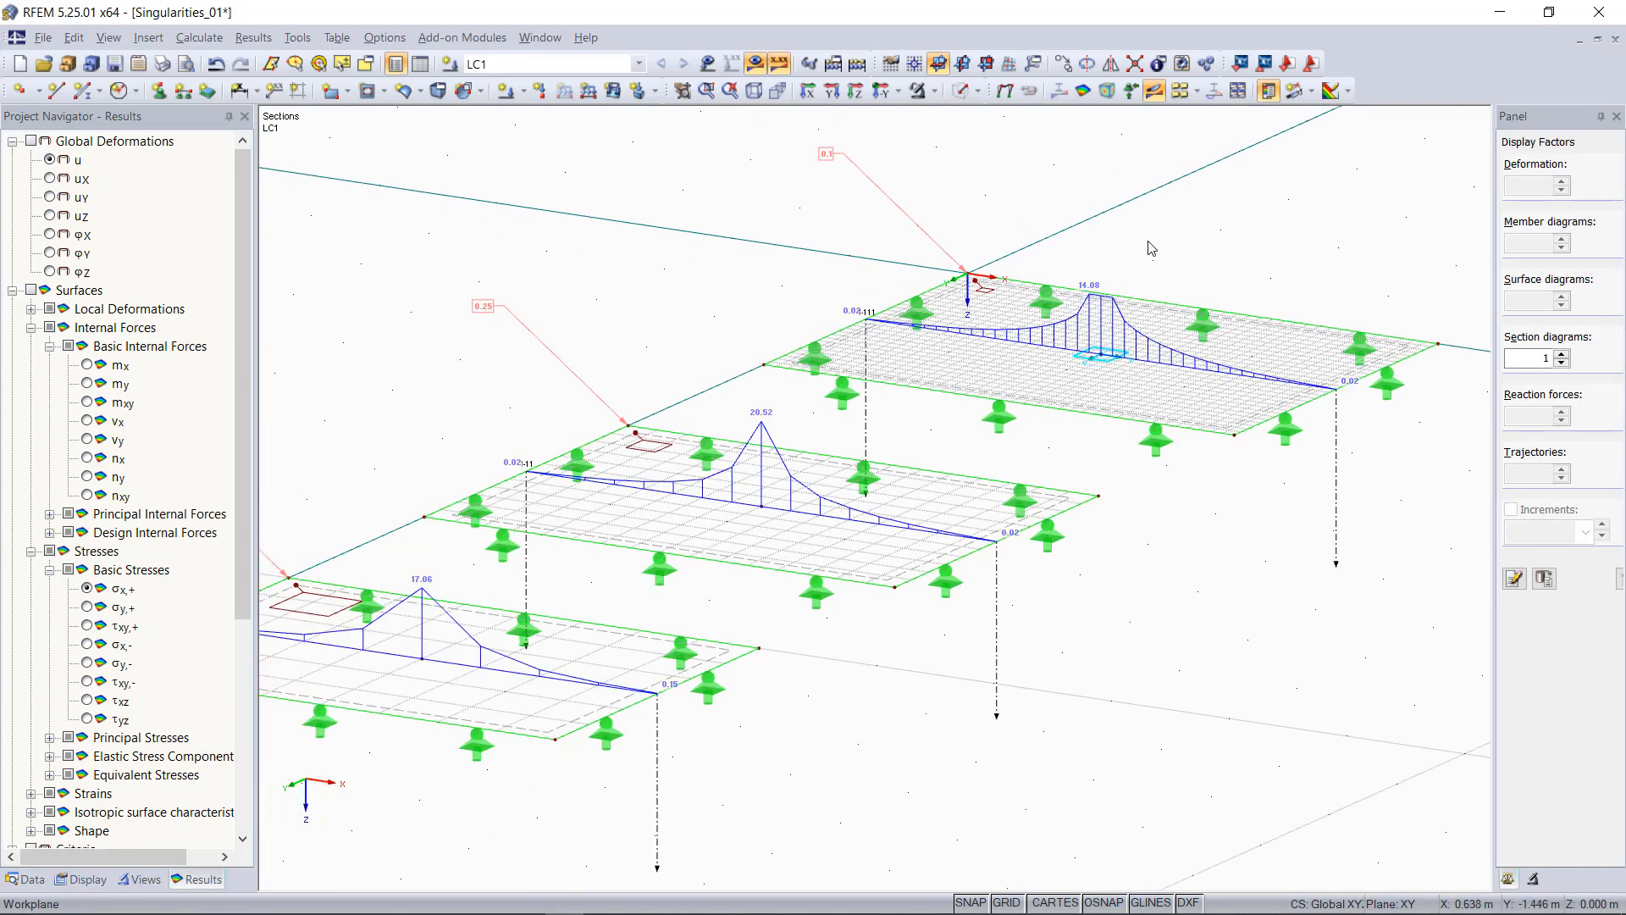
scroll(1152, 249, down, 1)
scroll(1161, 249, down, 1)
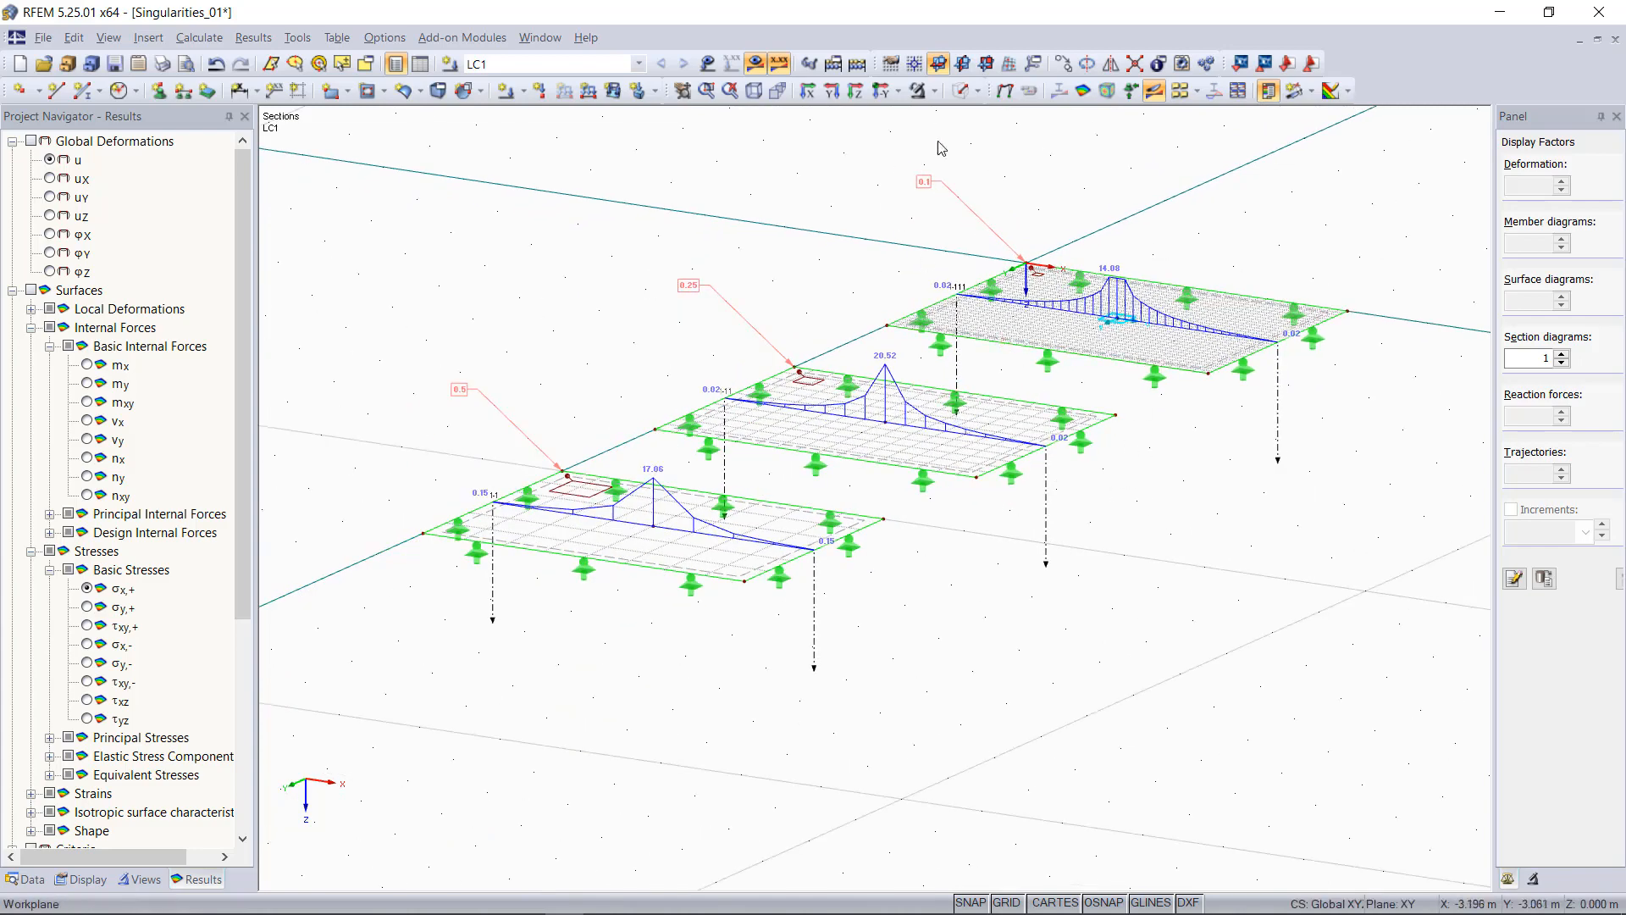
Step: Show the σx,+ surface stress contours on all three plates together with the section diagrams
click(963, 93)
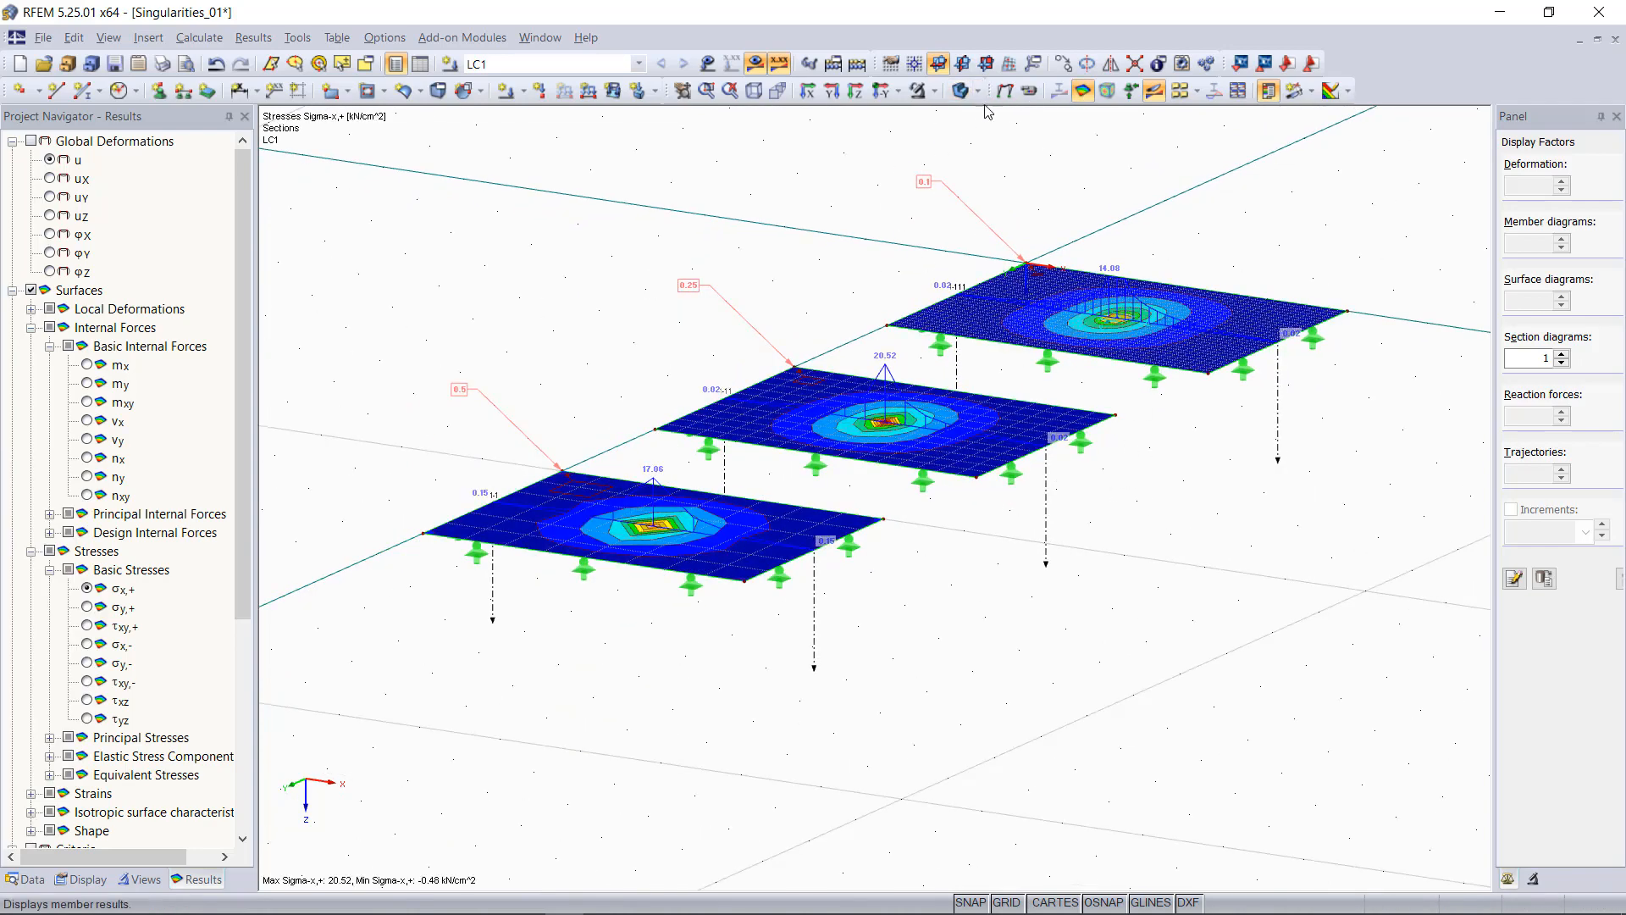